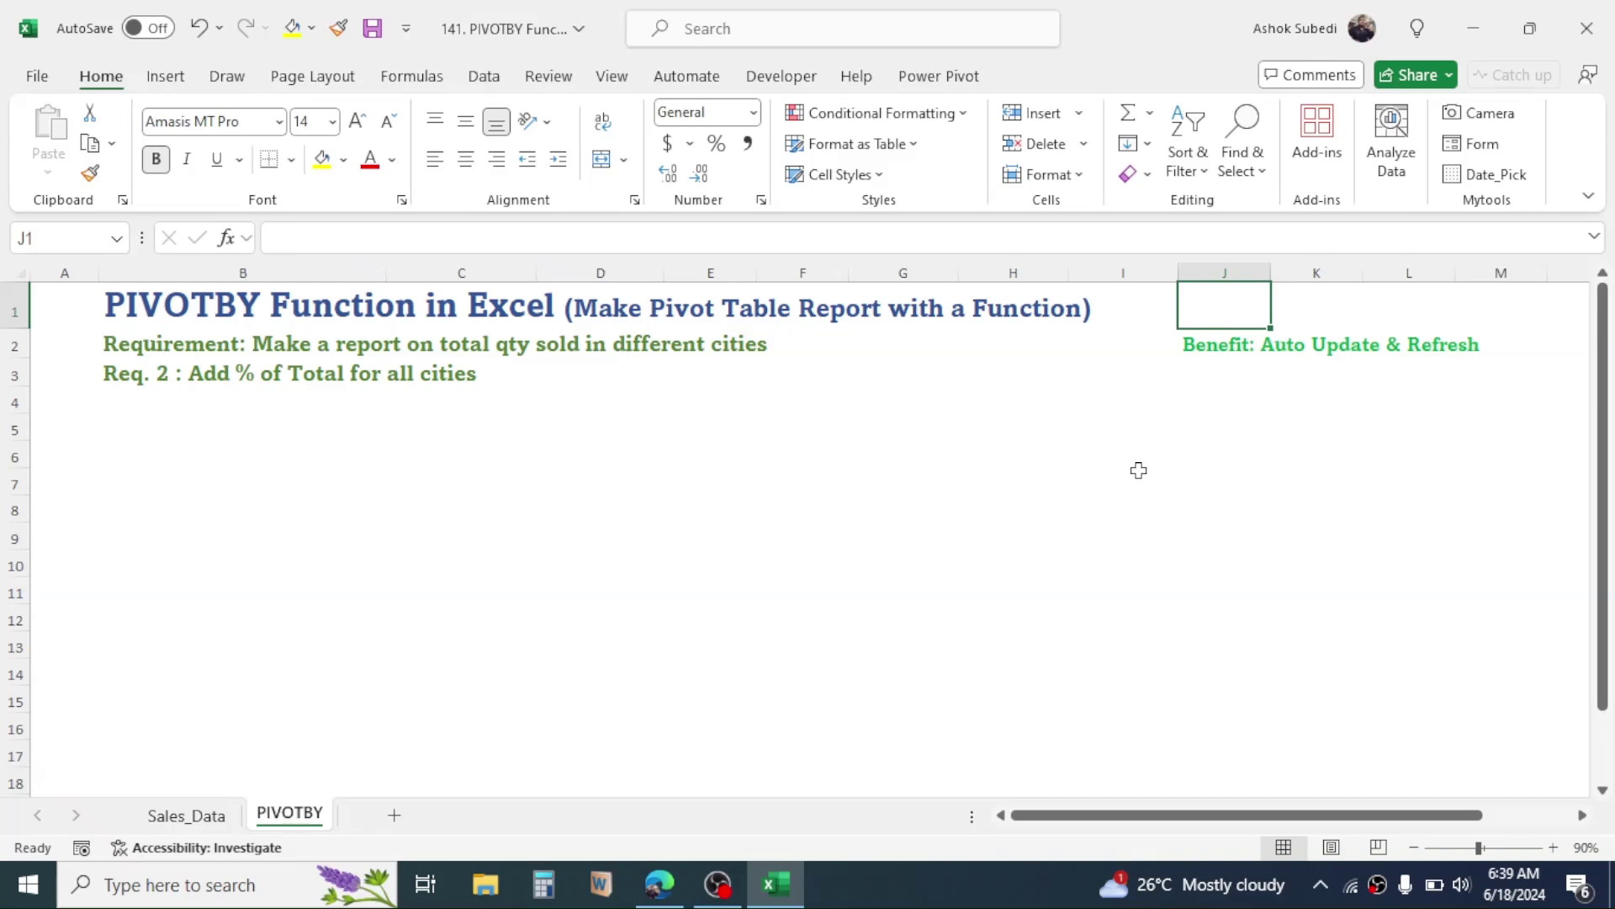
Look over the Sales_Data table, glancing at the empty PIVOTBY sheet and back.
click(192, 819)
click(710, 482)
mouse_move(1603, 297)
mouse_down()
mouse_move(1603, 471)
mouse_move(1603, 295)
mouse_up()
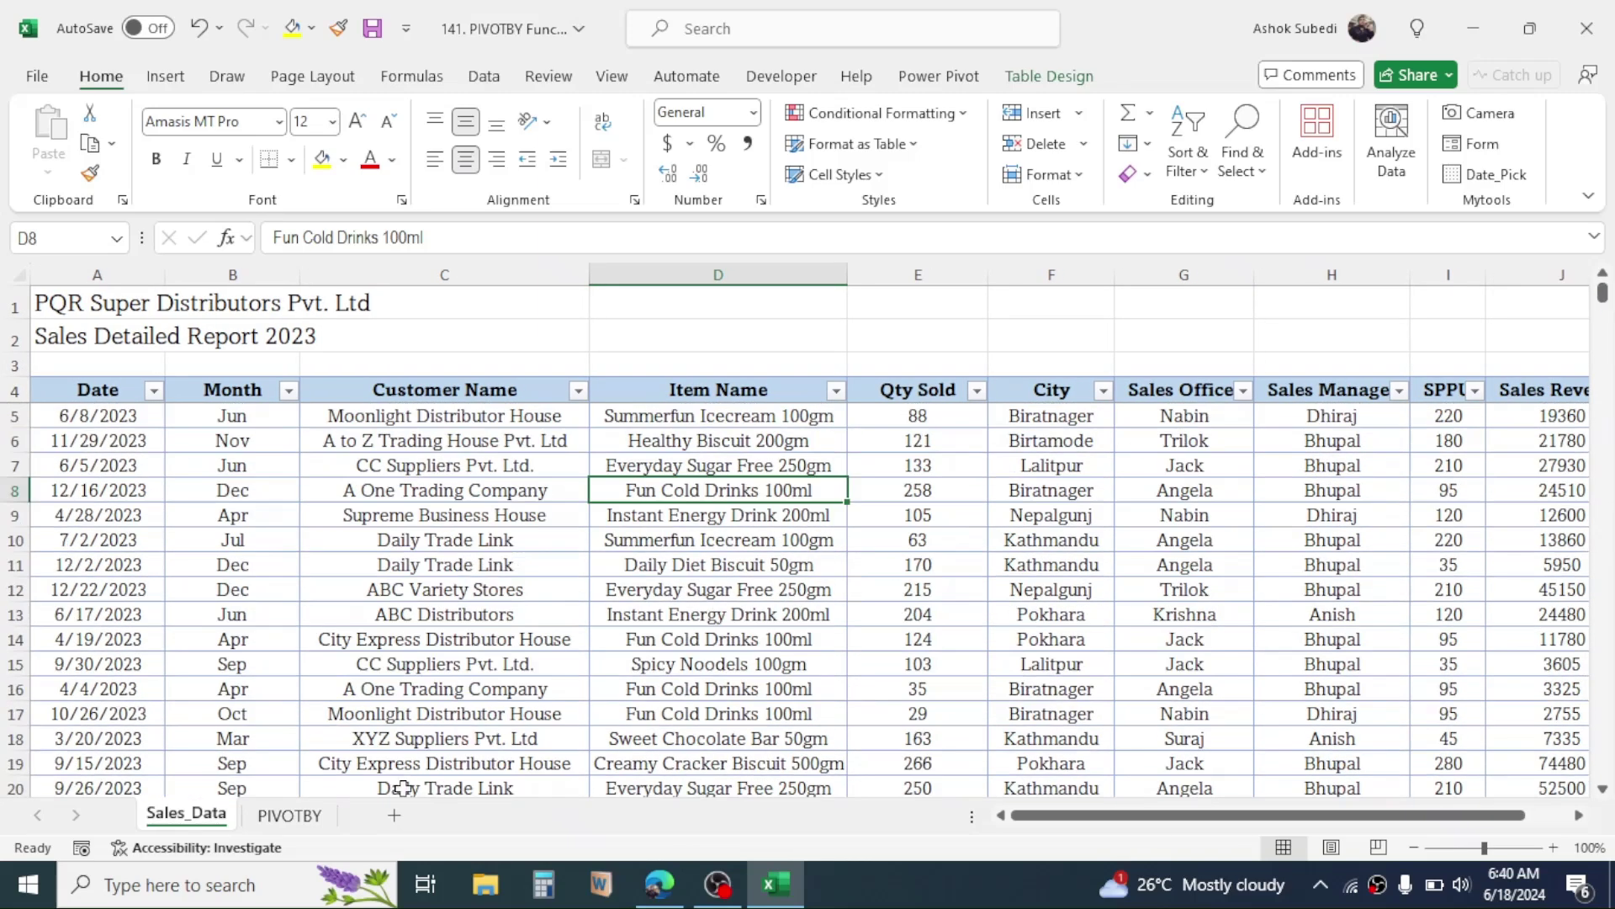
click(301, 818)
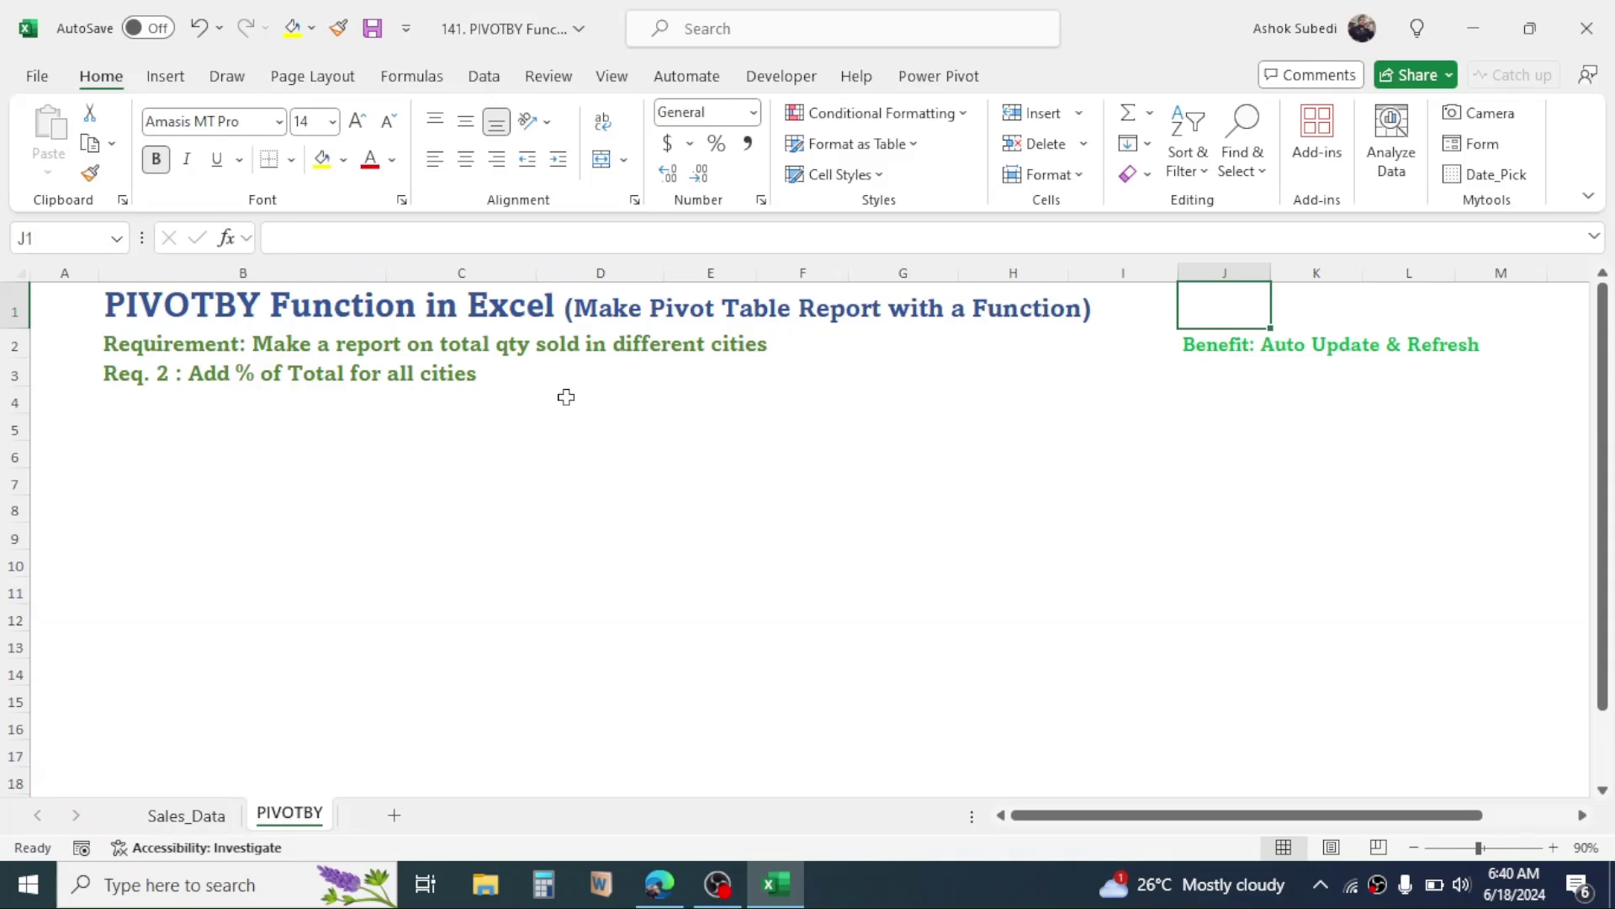
click(732, 401)
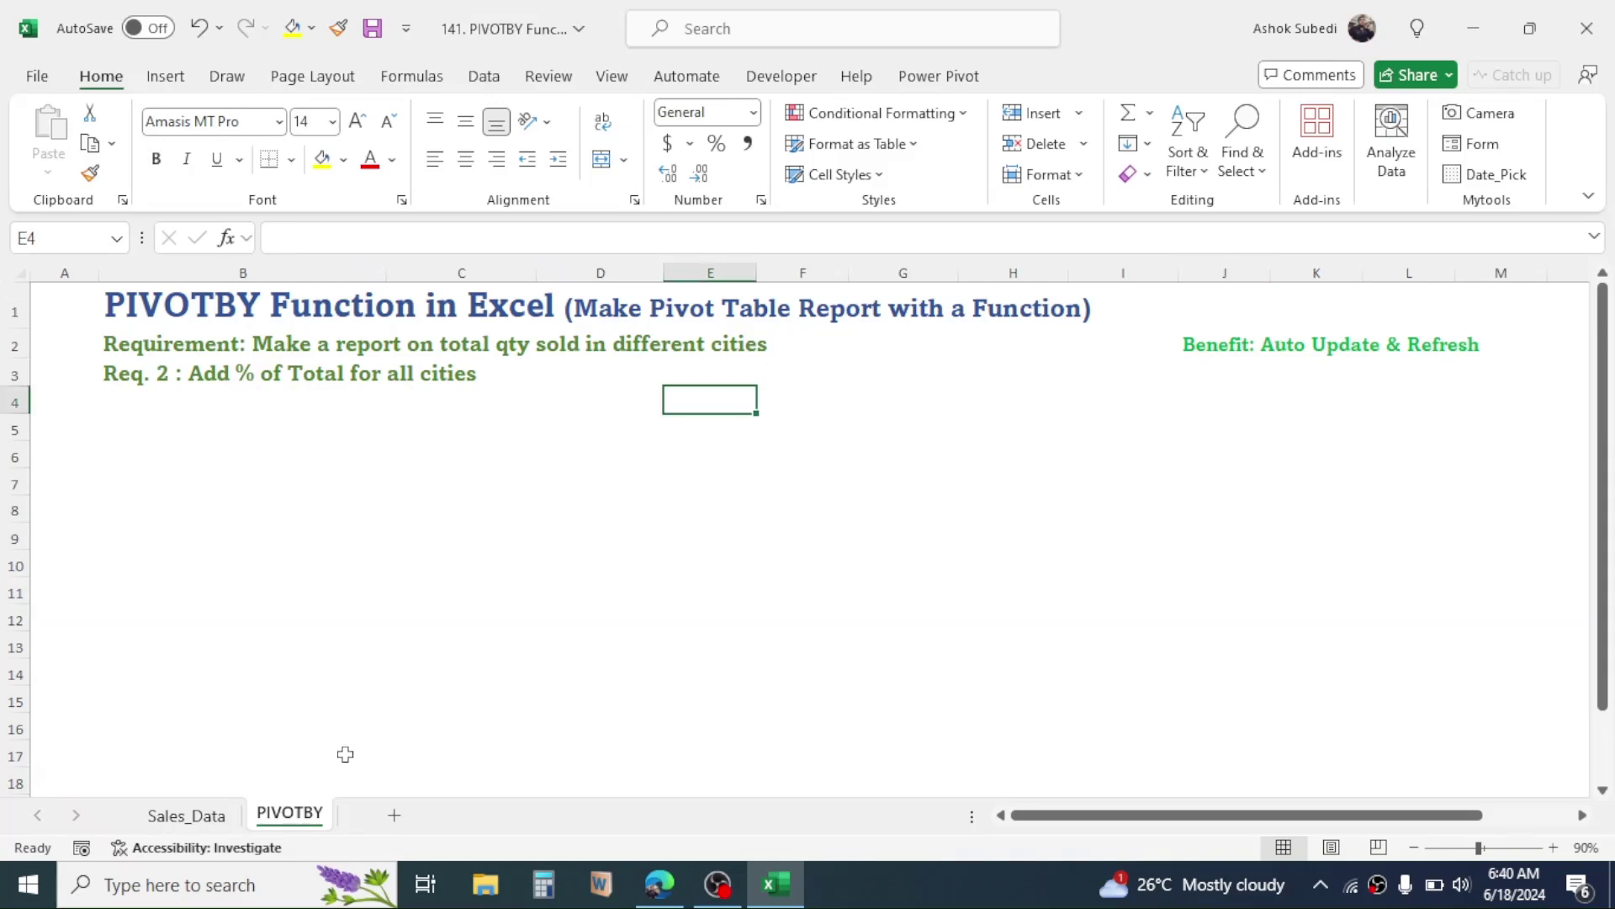
click(190, 815)
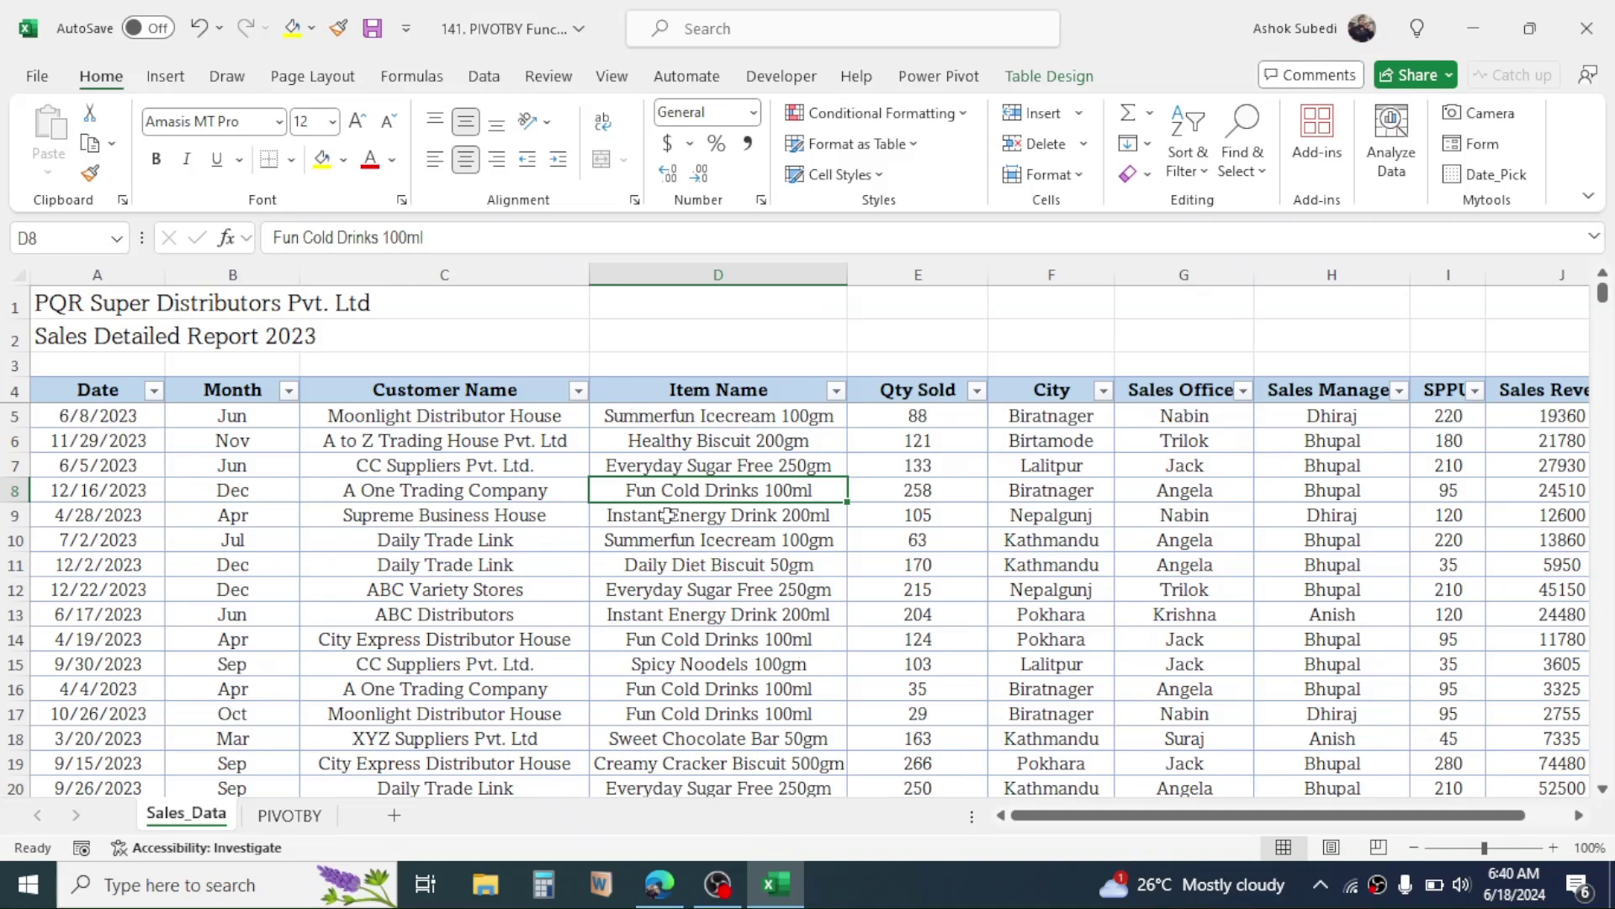
click(662, 516)
click(692, 484)
Inspect the sales table's Table Design and Insert options and select a block of it.
click(1054, 82)
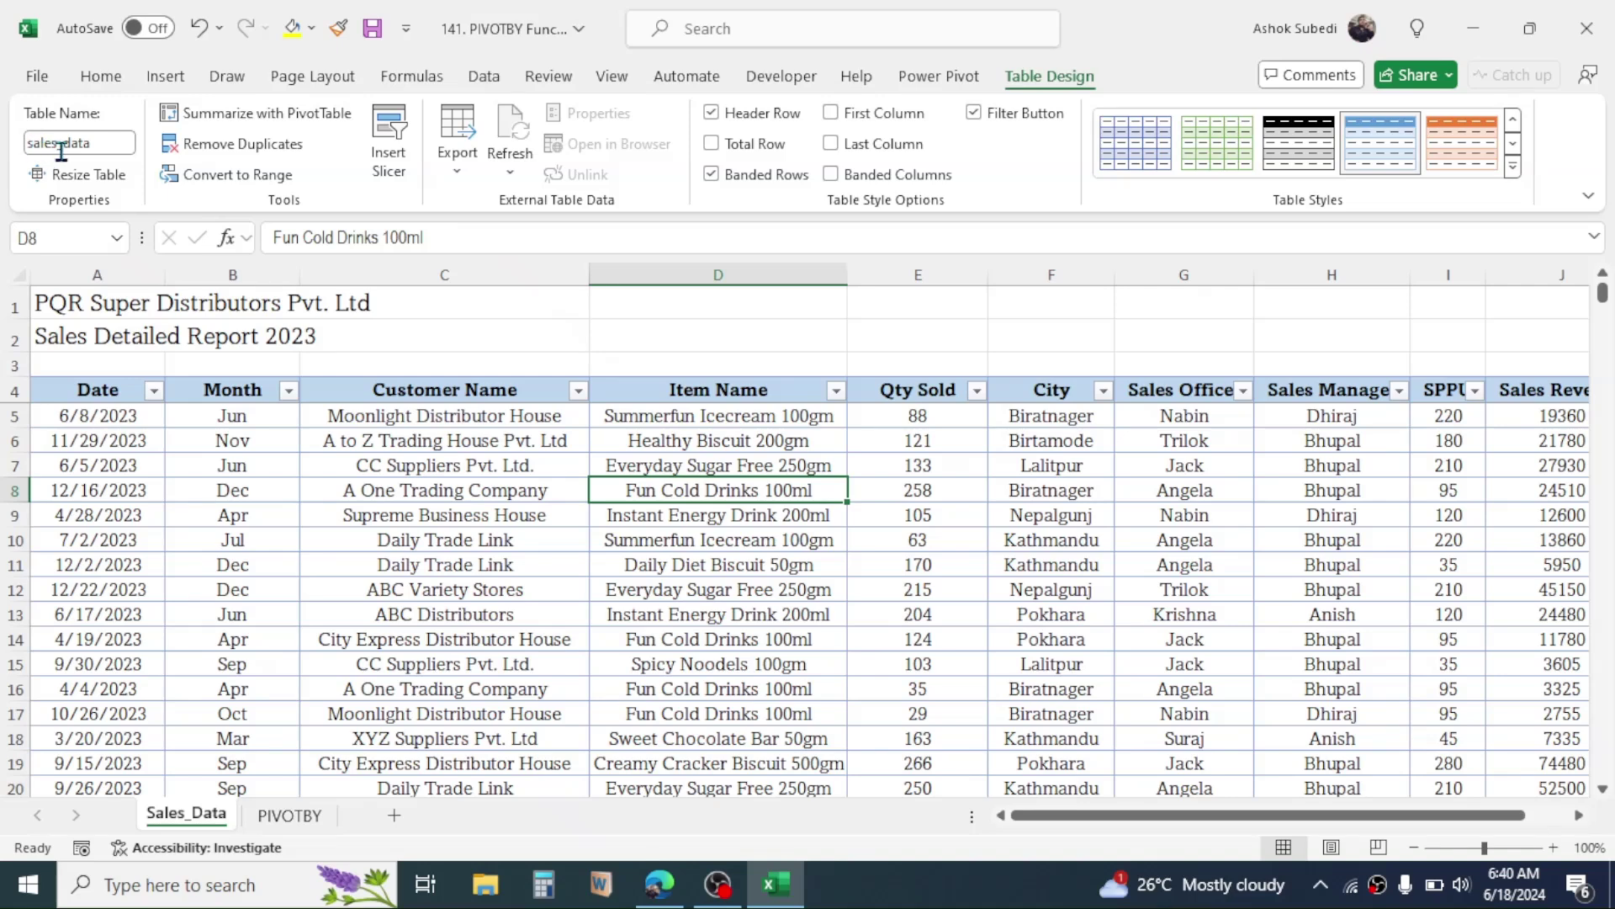
click(705, 523)
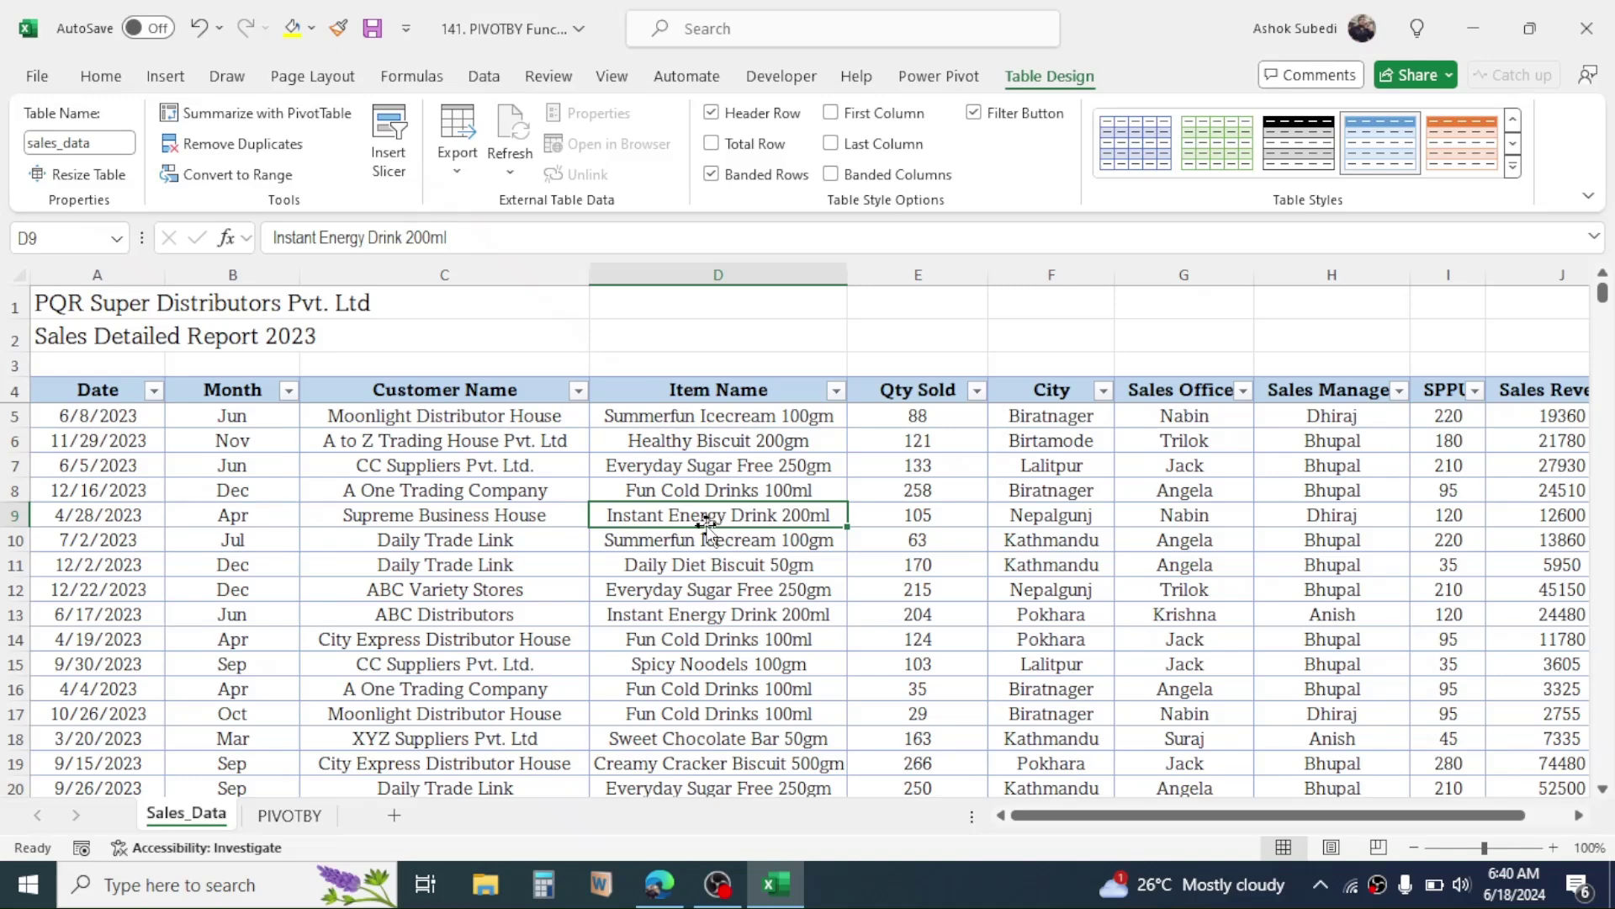
click(169, 77)
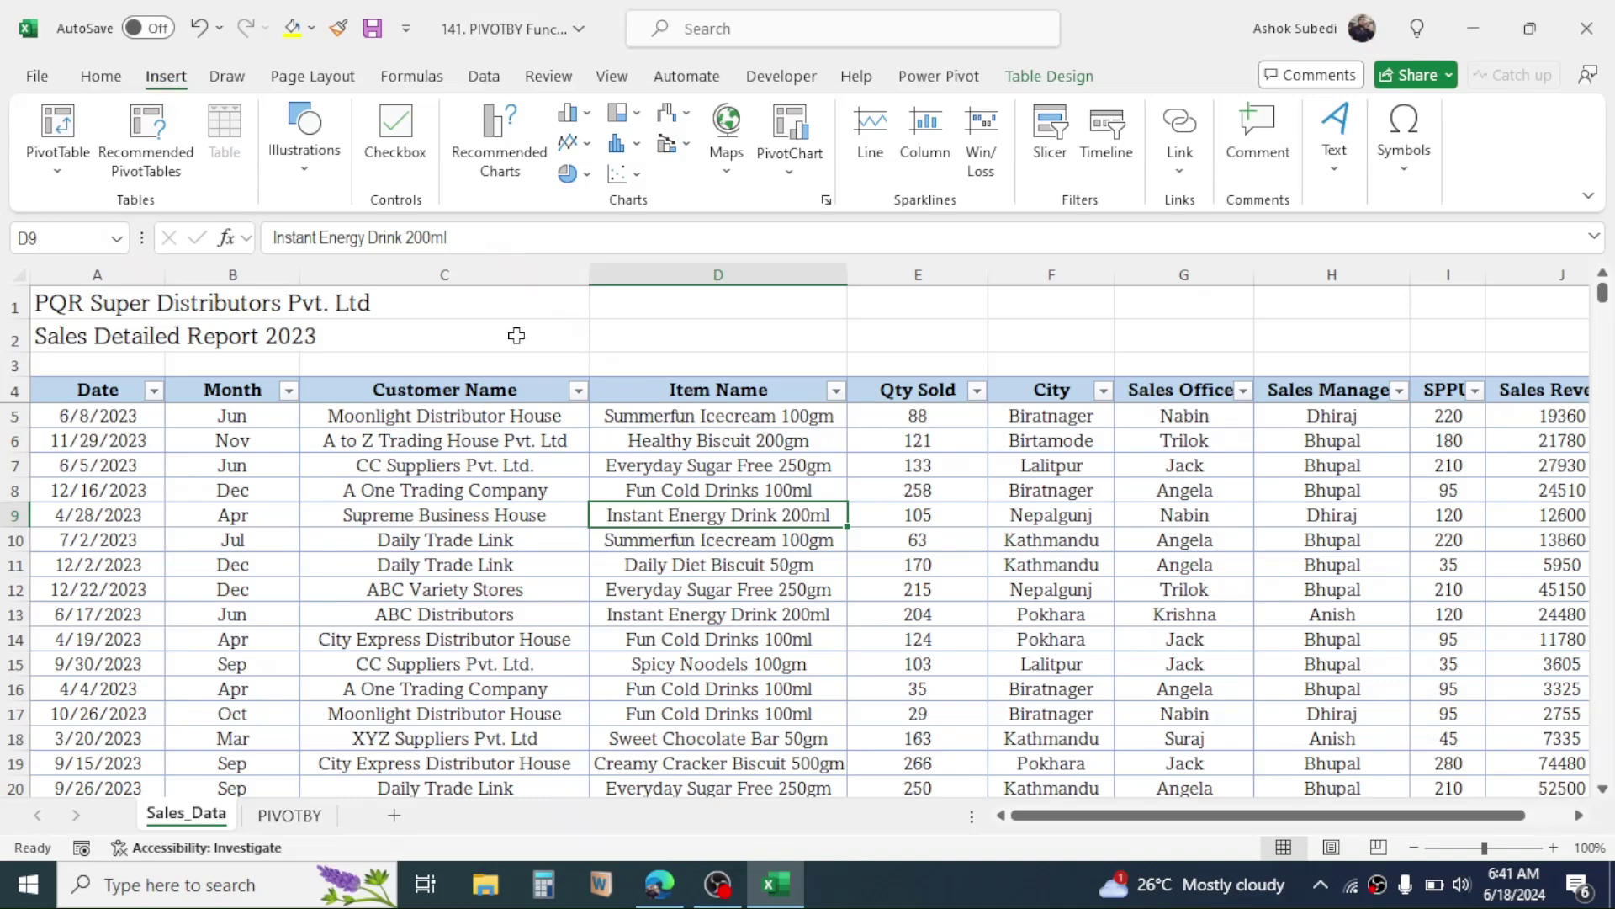
drag(80, 389, 1396, 644)
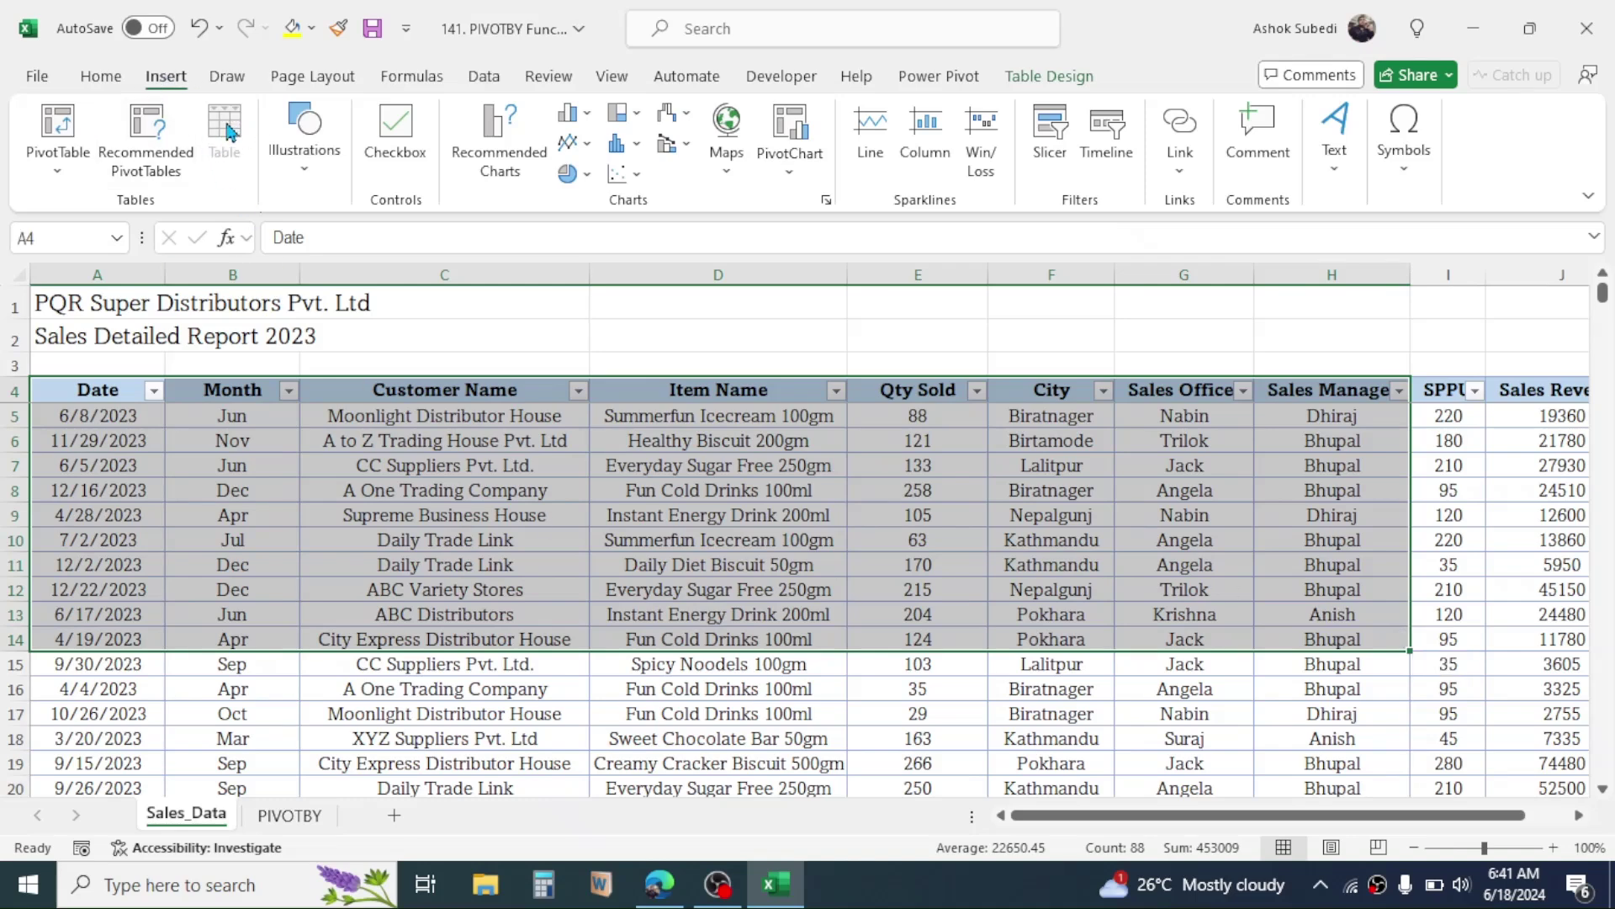
click(775, 458)
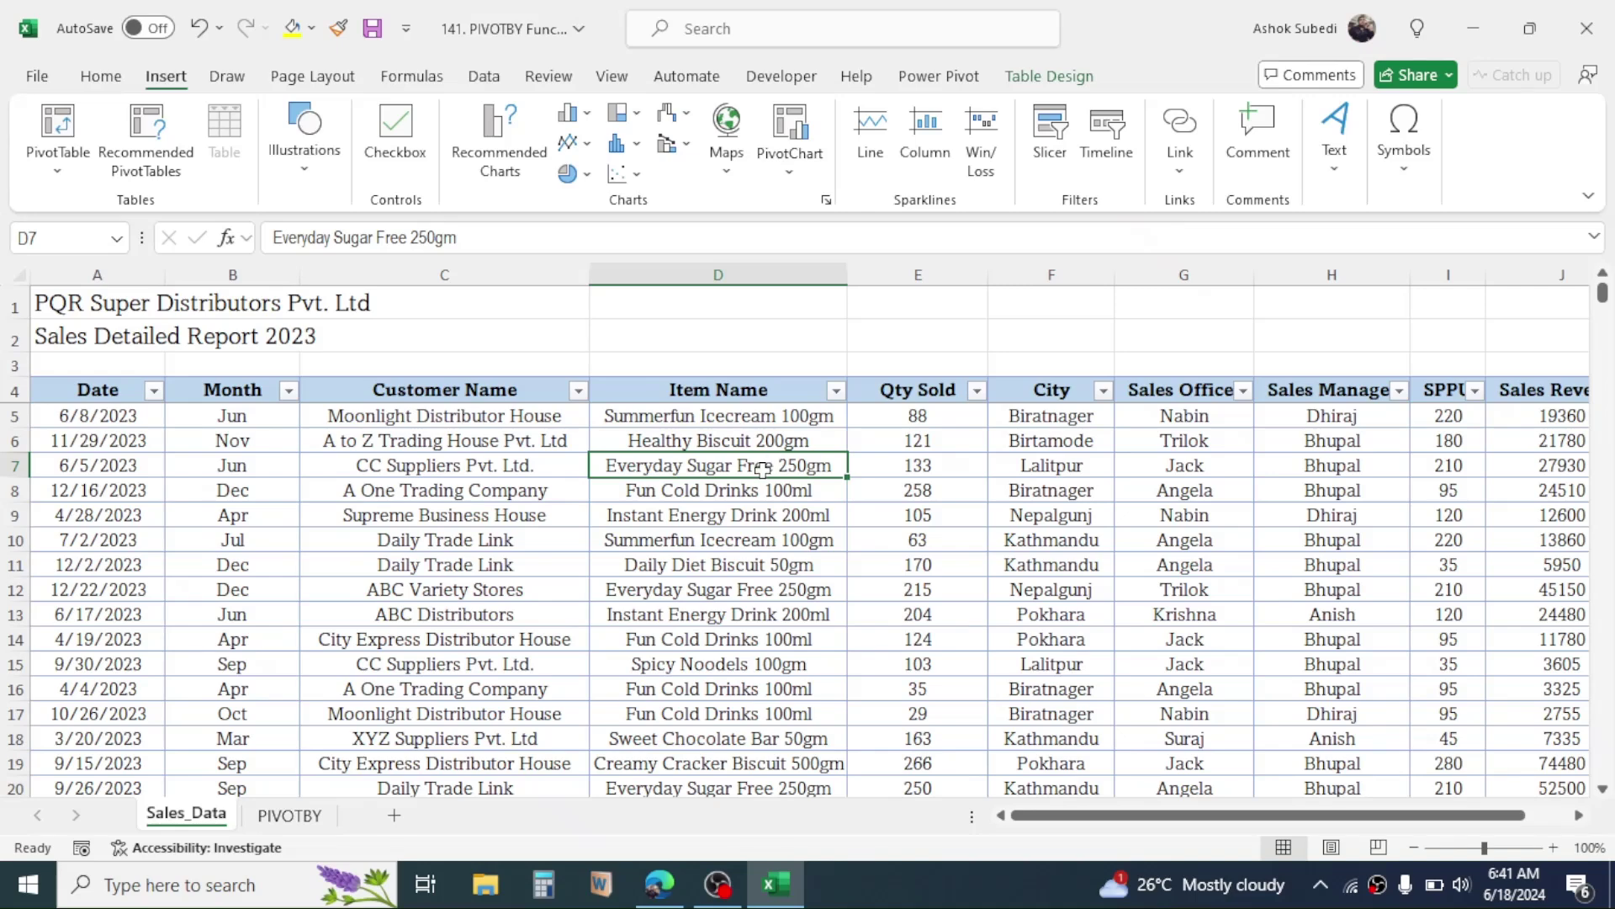
Confirm the table name sales_data, then select B5 on the PIVOTBY sheet.
click(1070, 84)
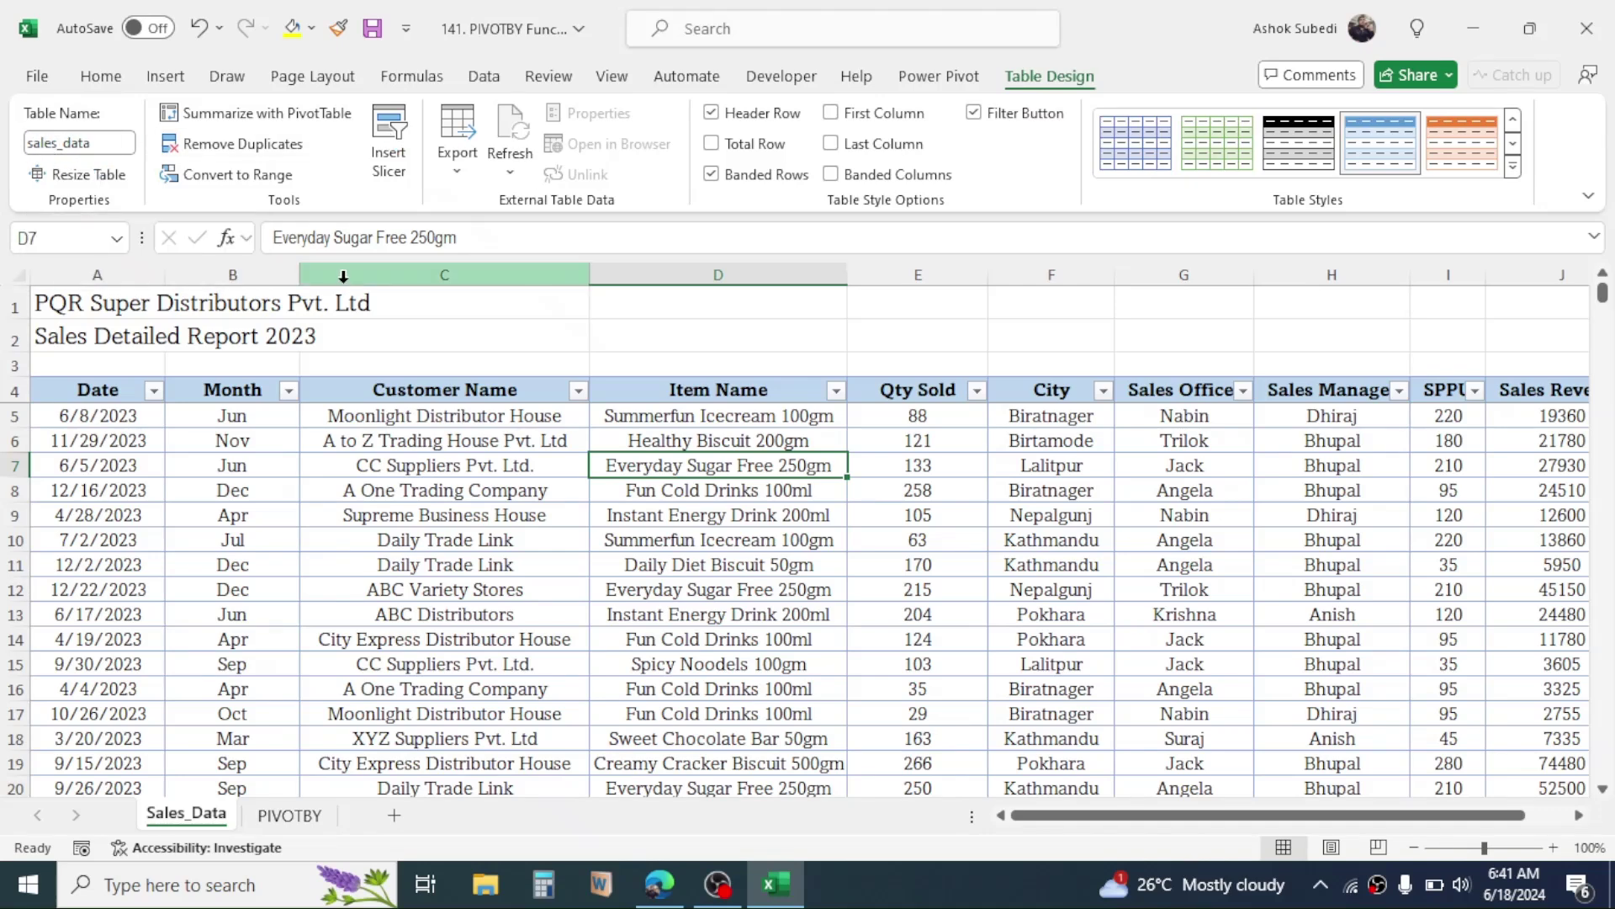
click(296, 820)
click(210, 430)
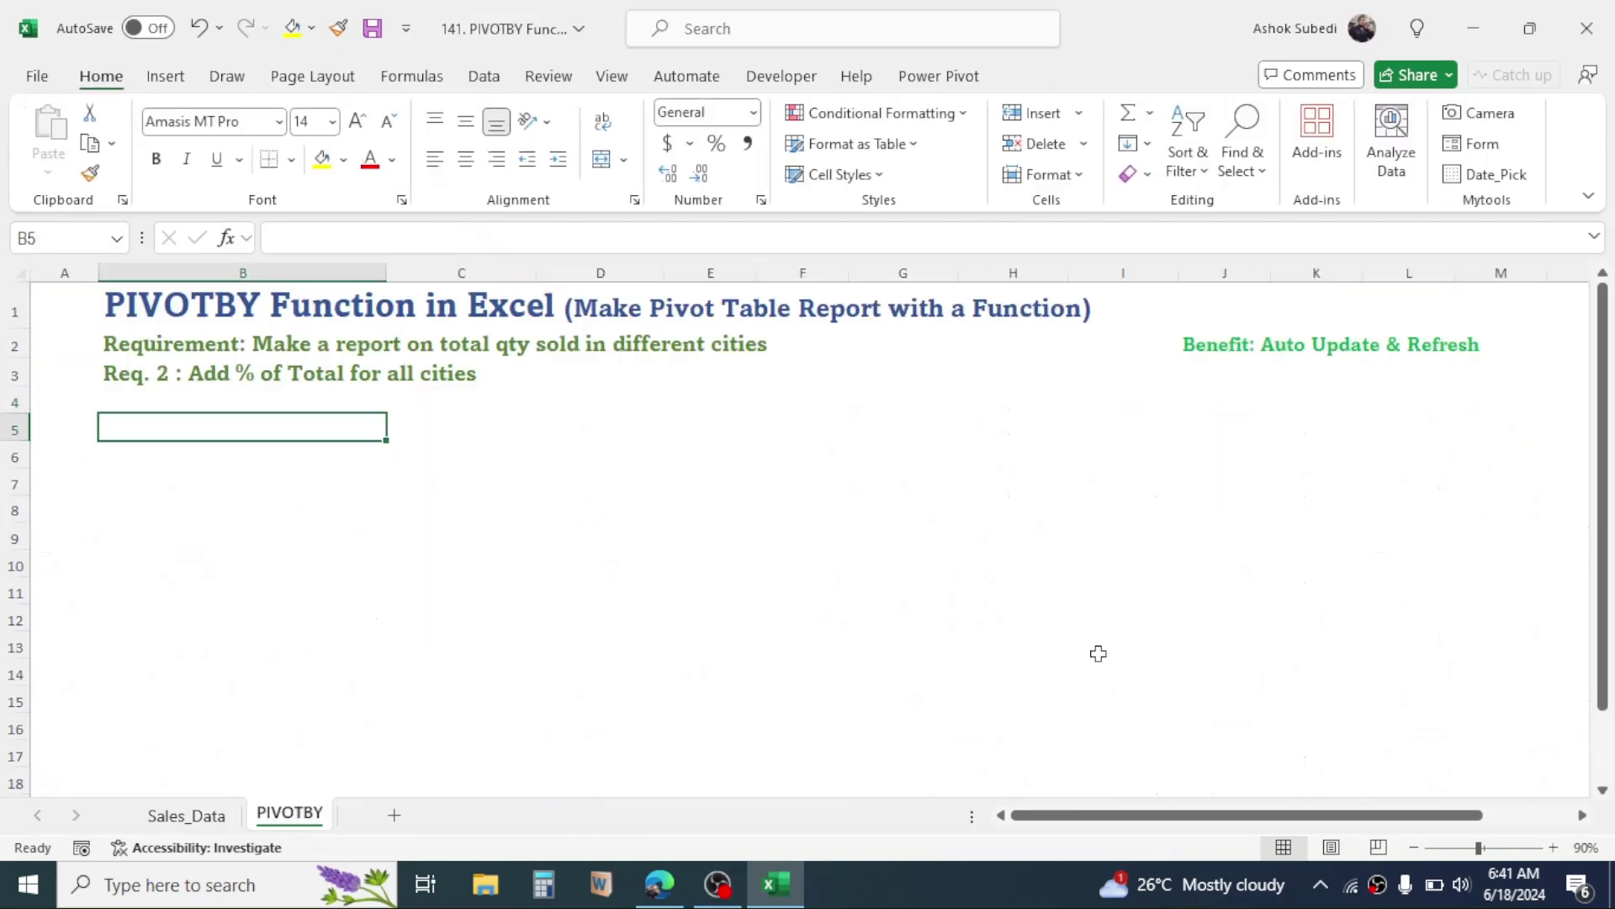
In B5 enter =PIVOTBY(sales_data[[#All],[City]],, with City as rows and no column fields.
text(=)
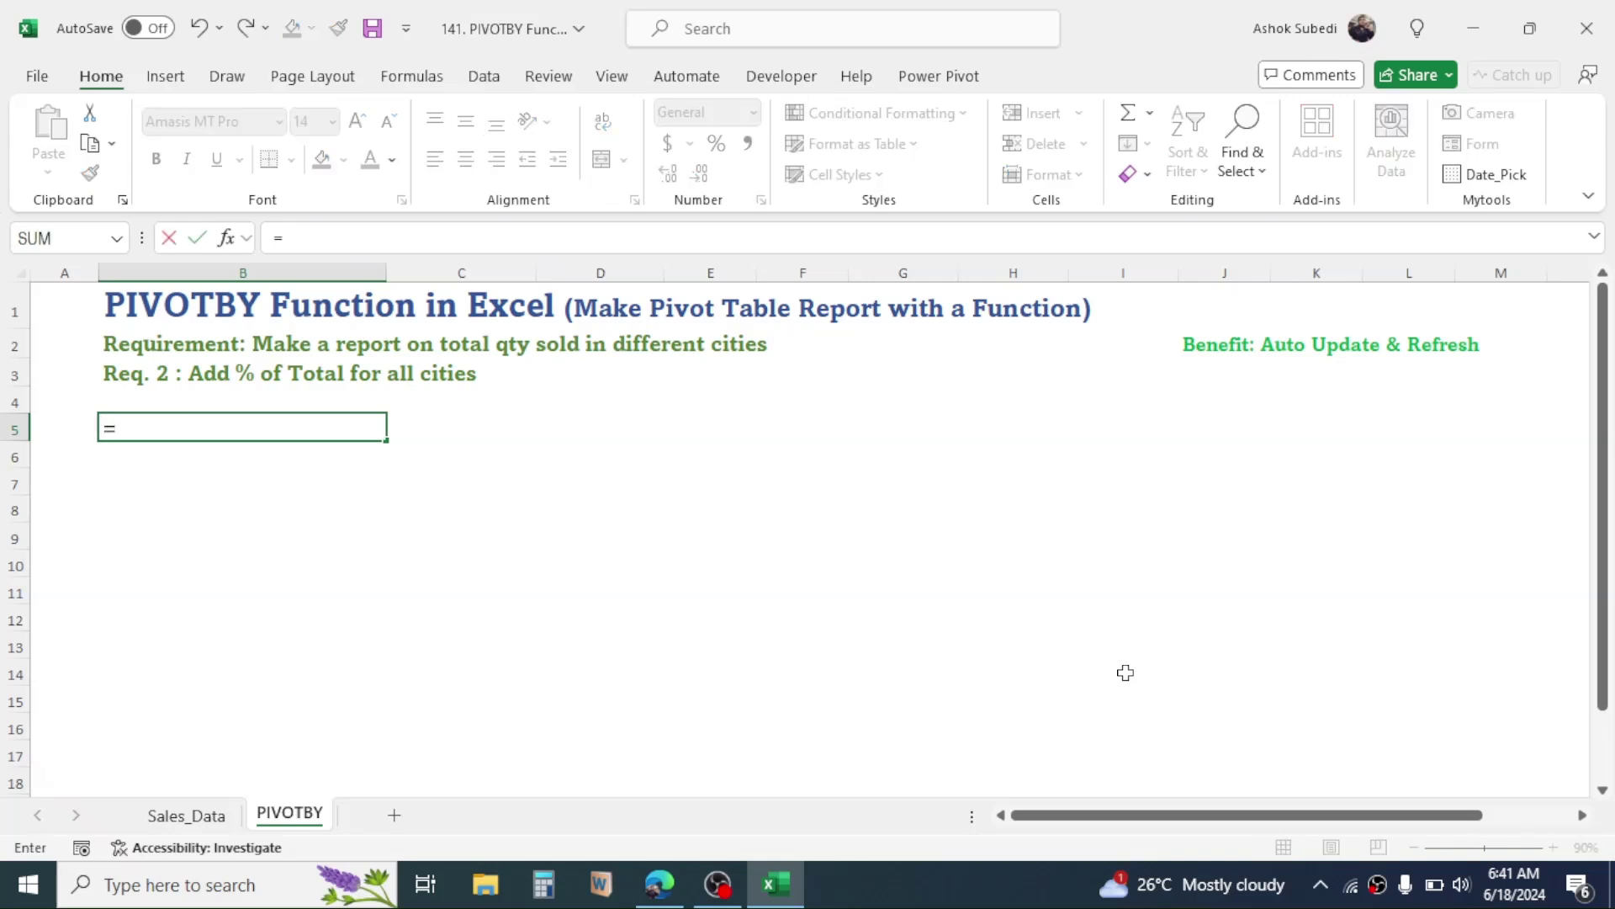
text(PIVOT)
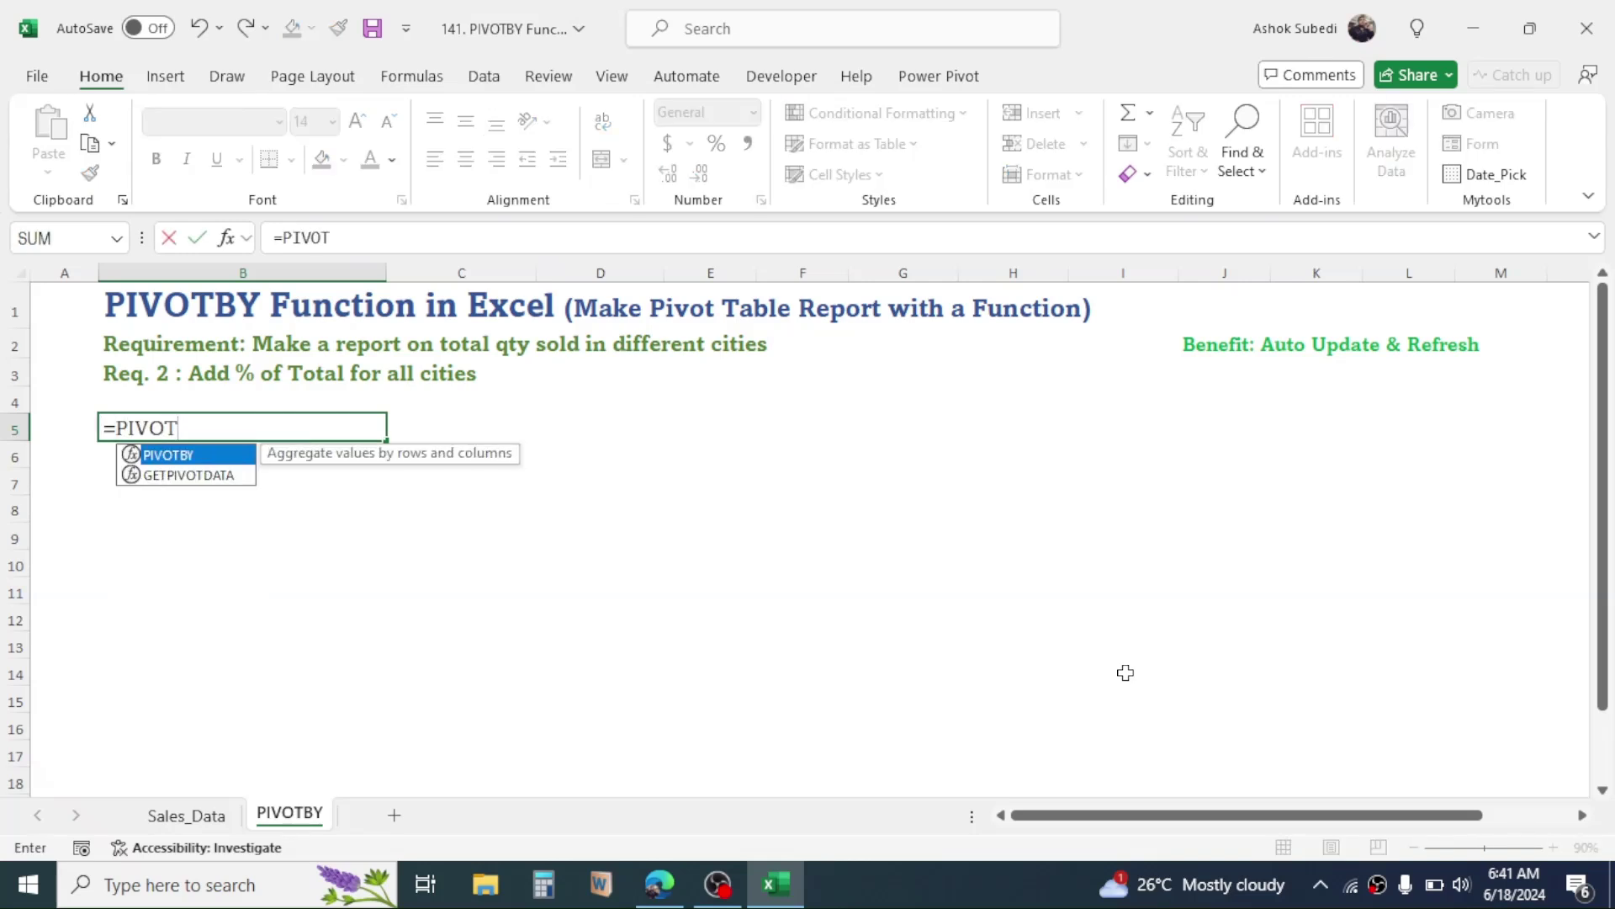
text(BY()
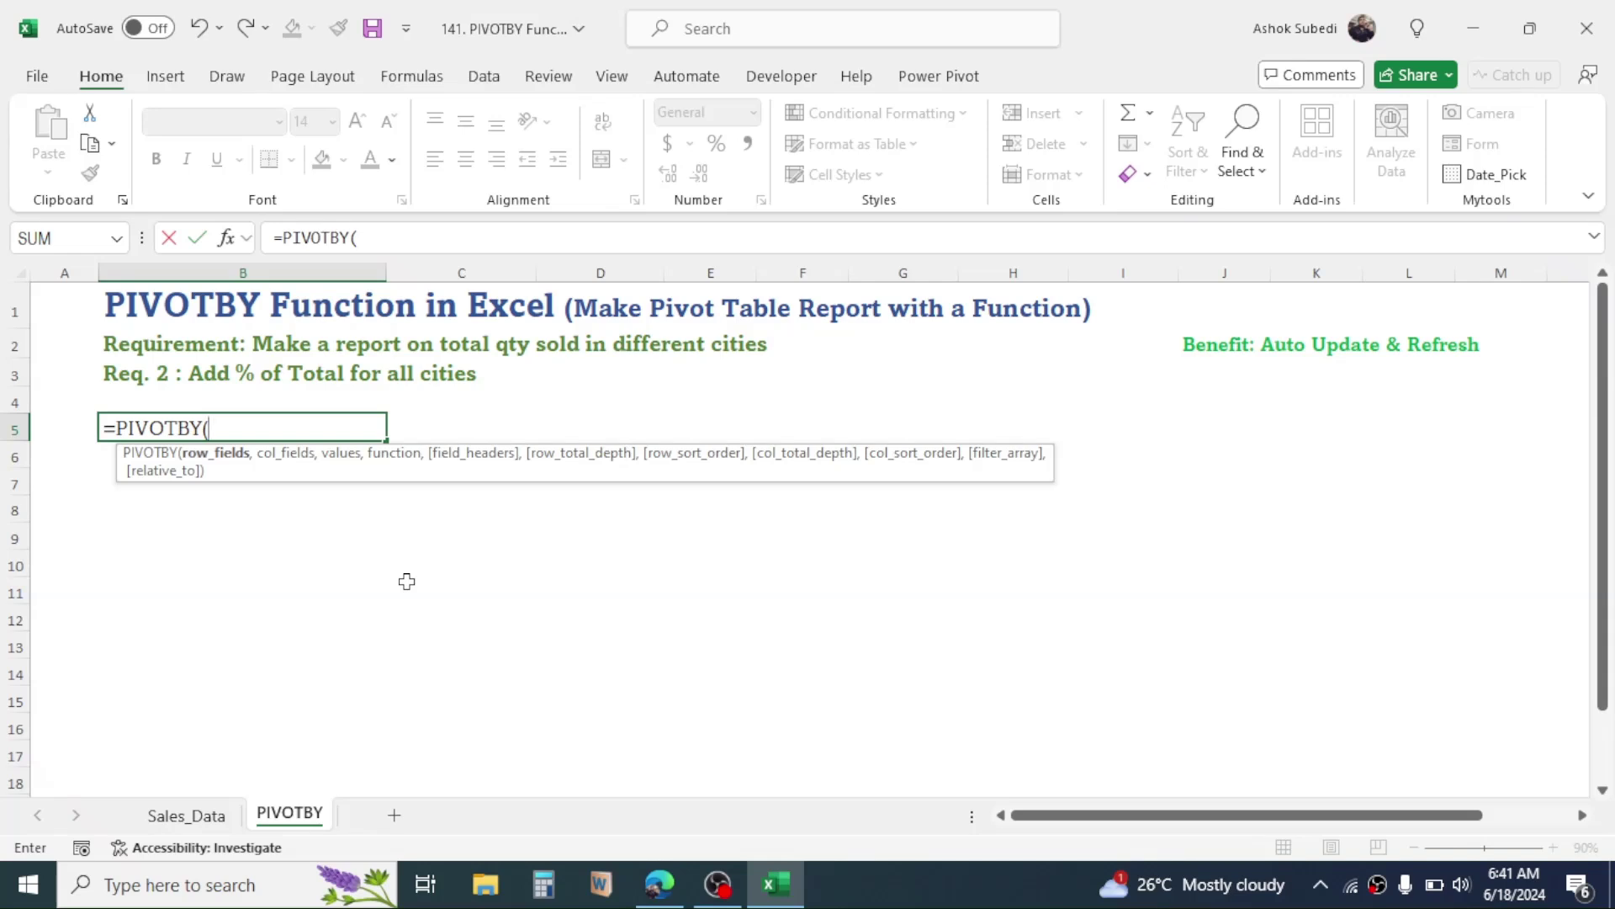
text(sale)
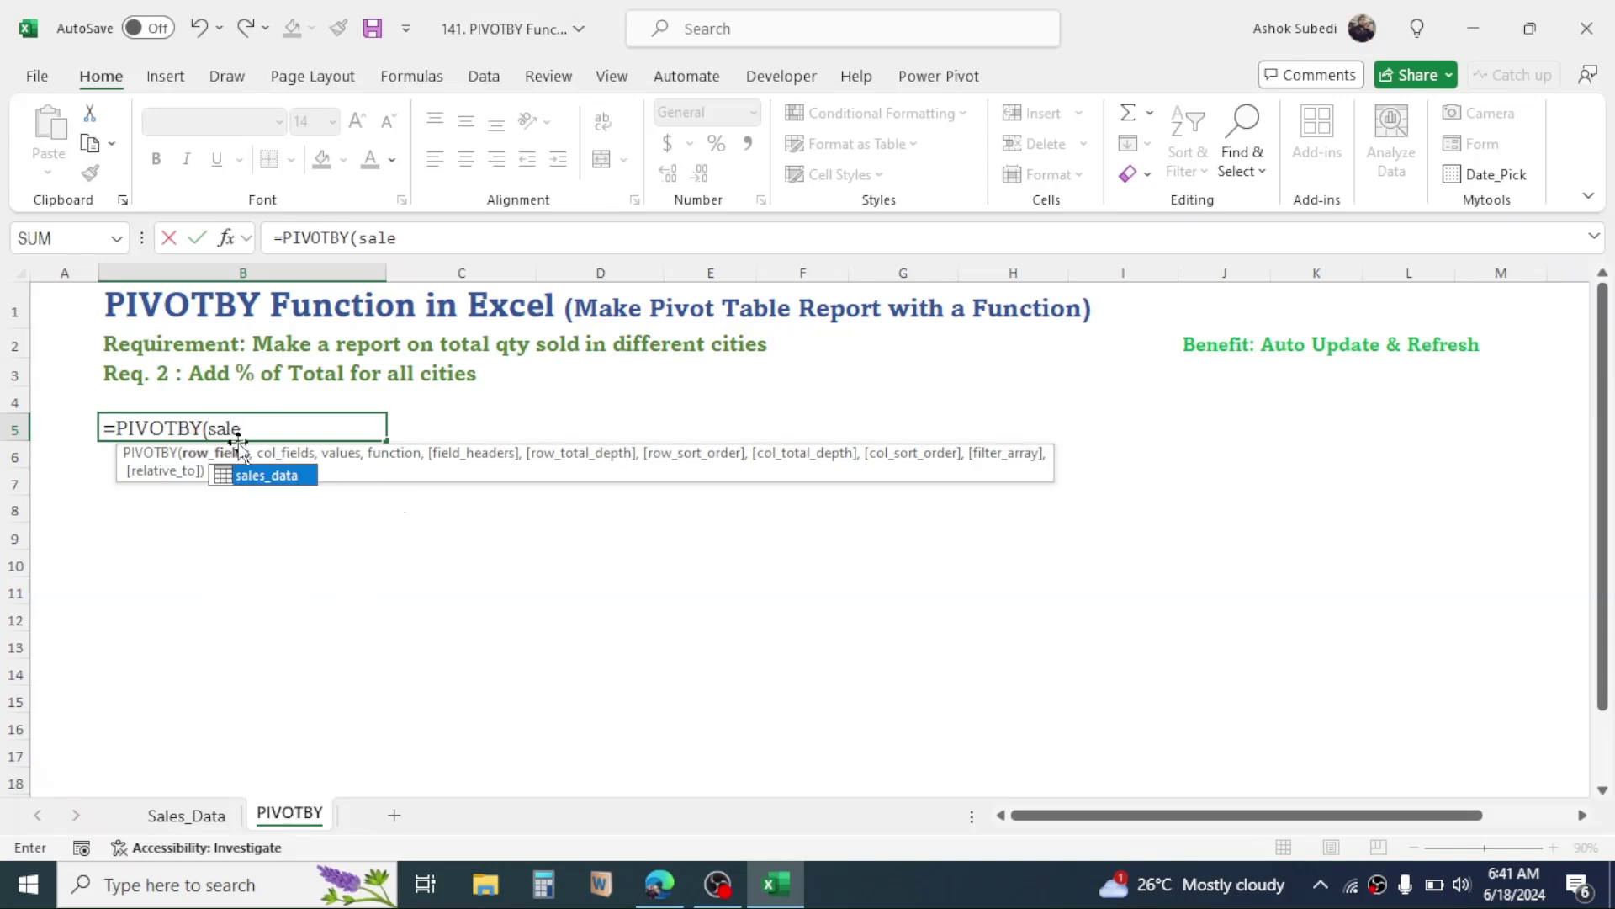
double_click(268, 477)
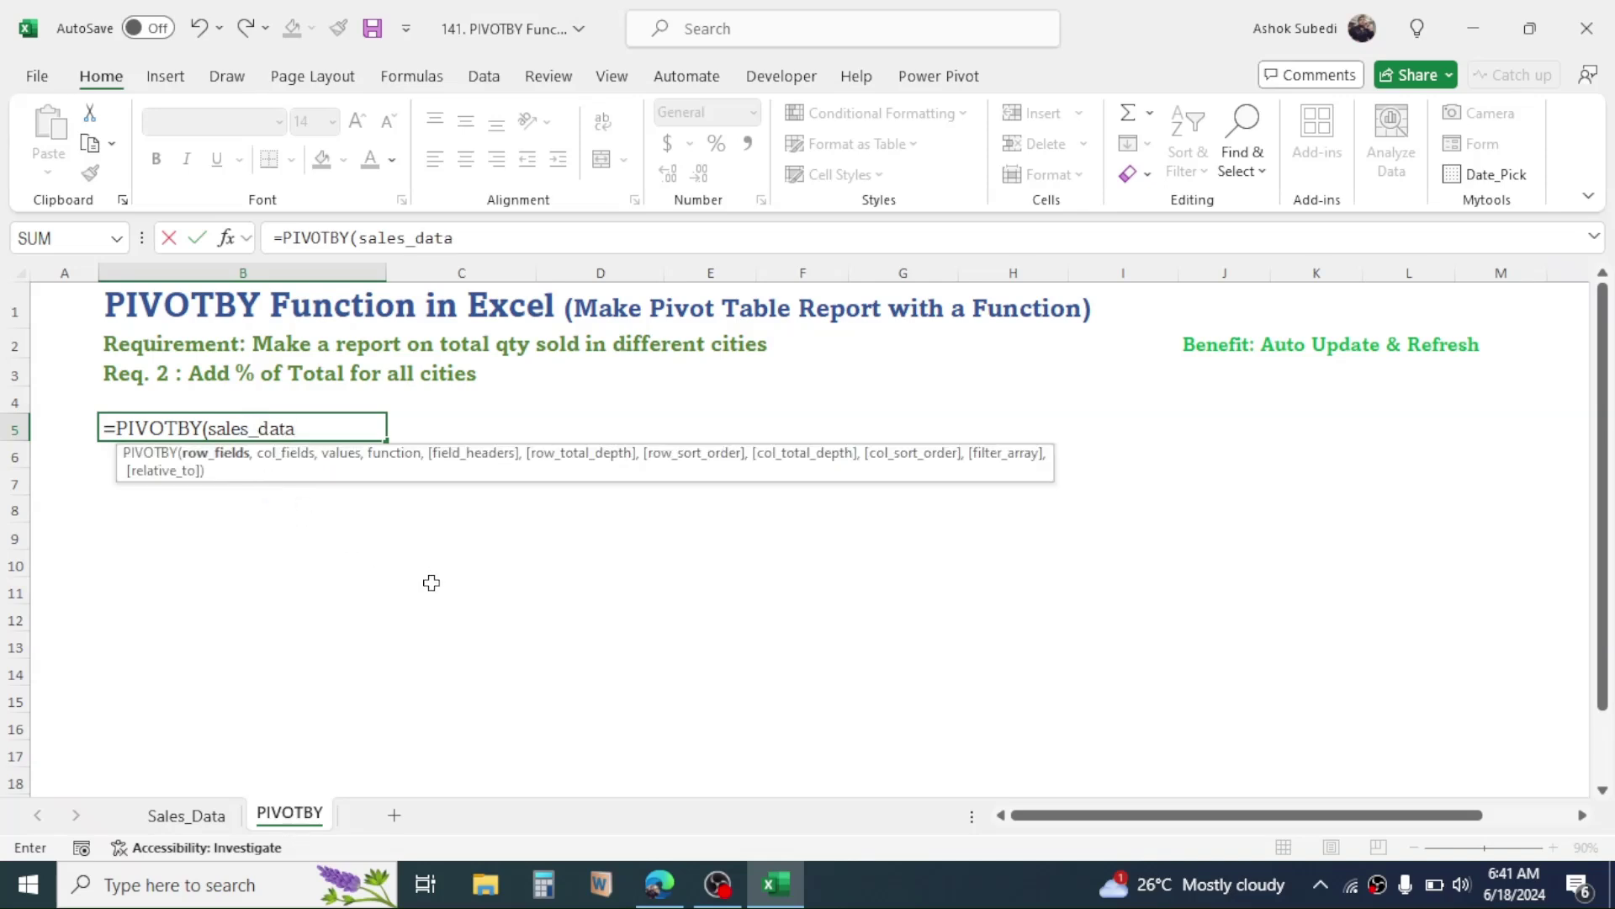
text([[)
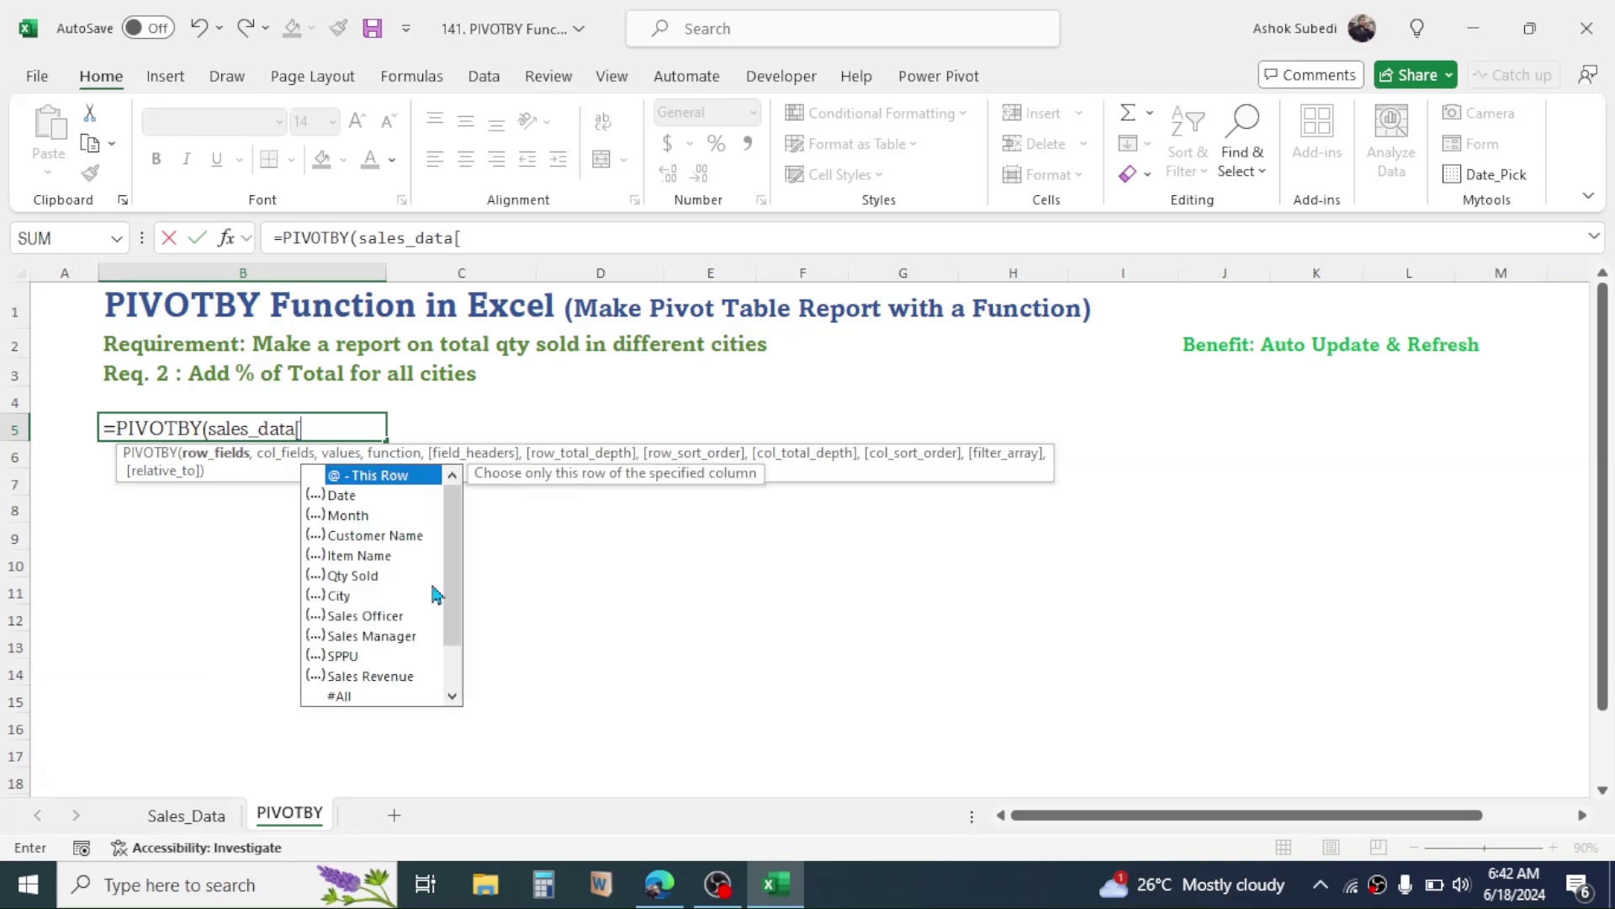
double_click(350, 698)
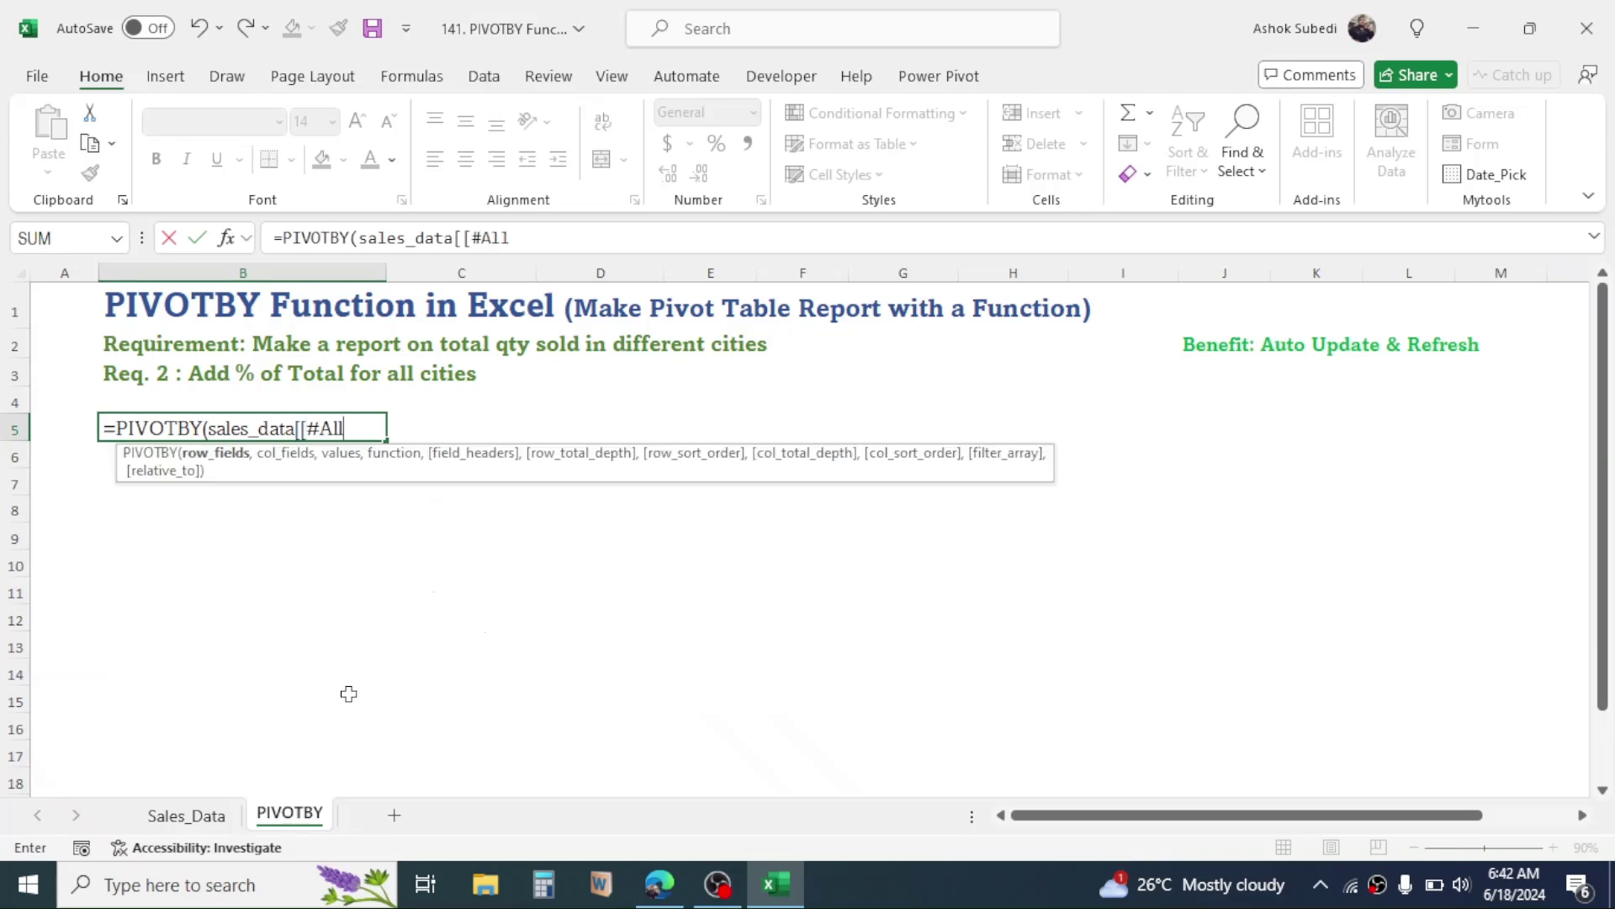
text(],[)
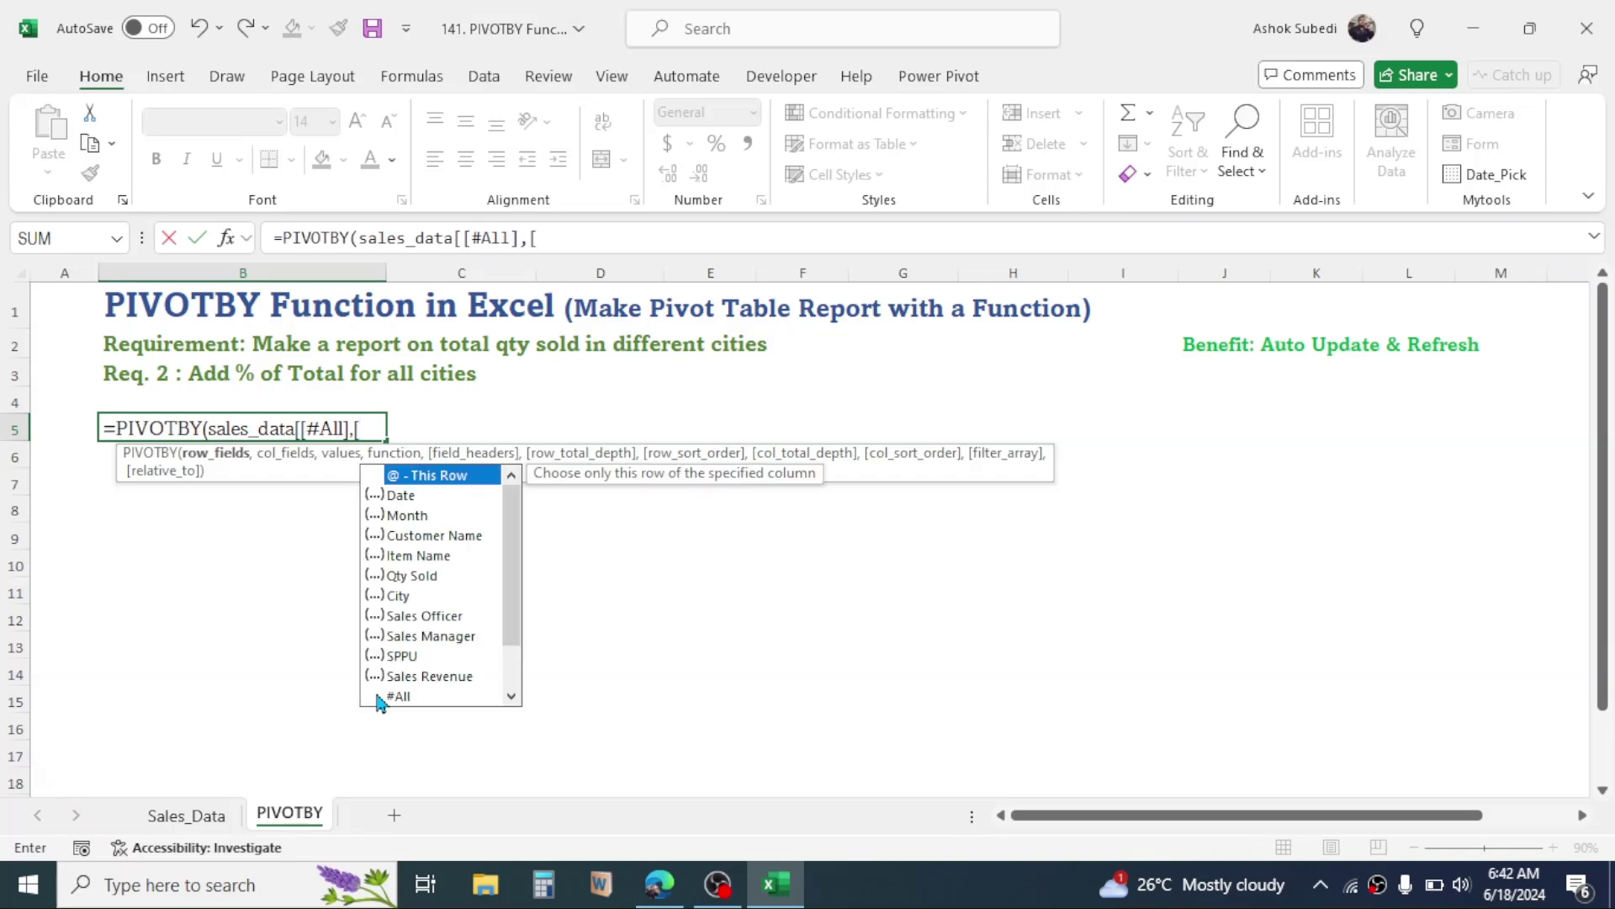
double_click(398, 596)
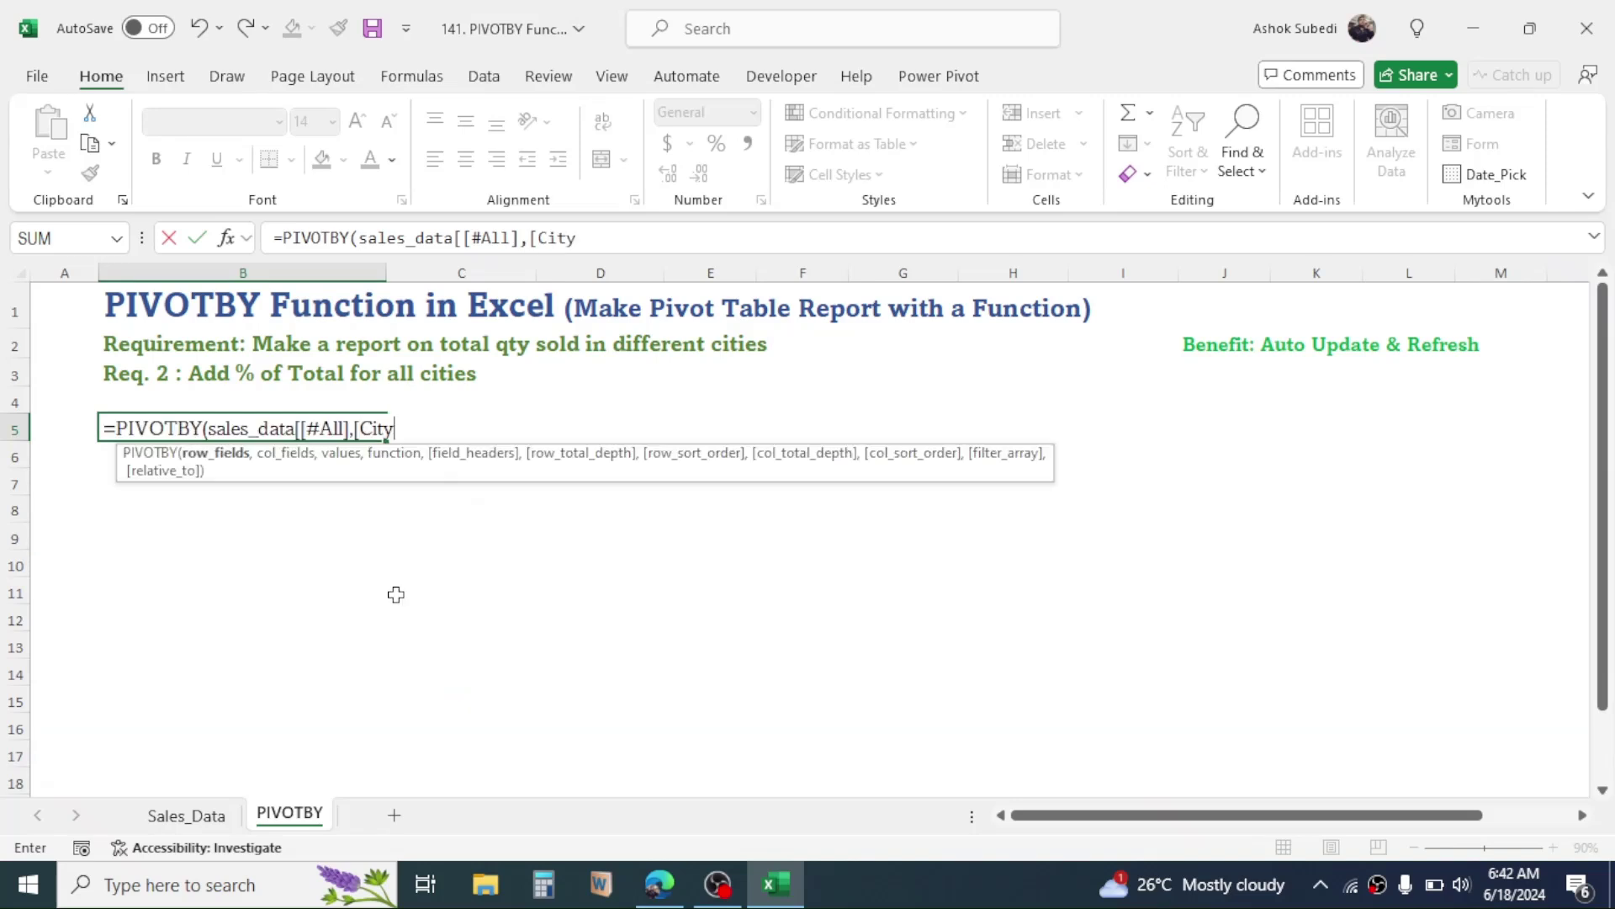
text(]])
text(,)
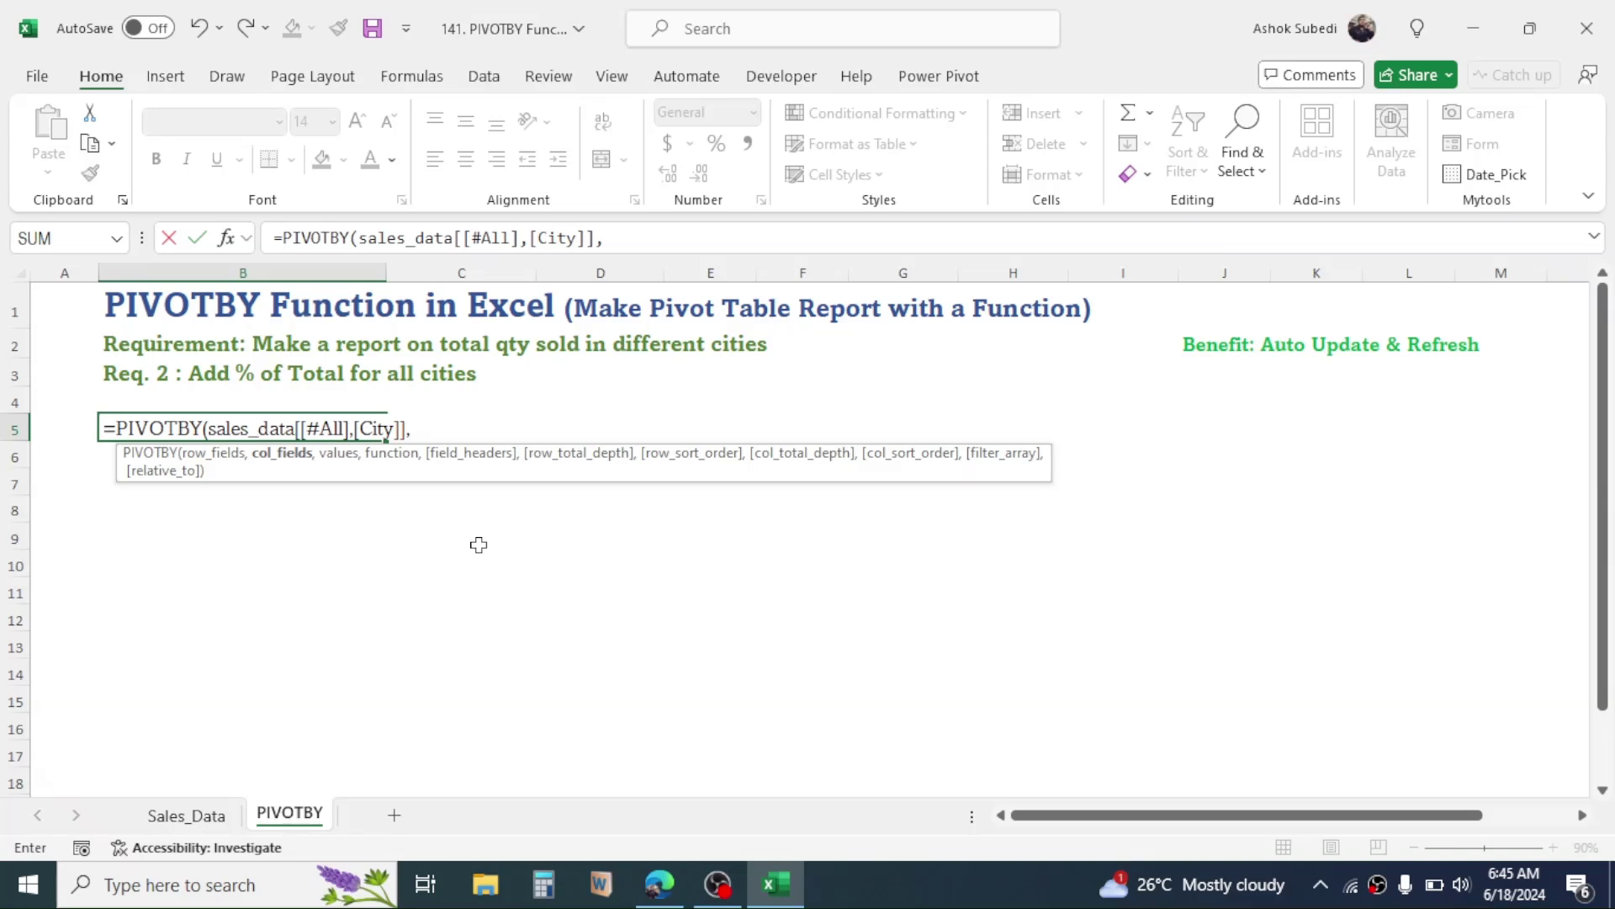
text(,)
text(sale)
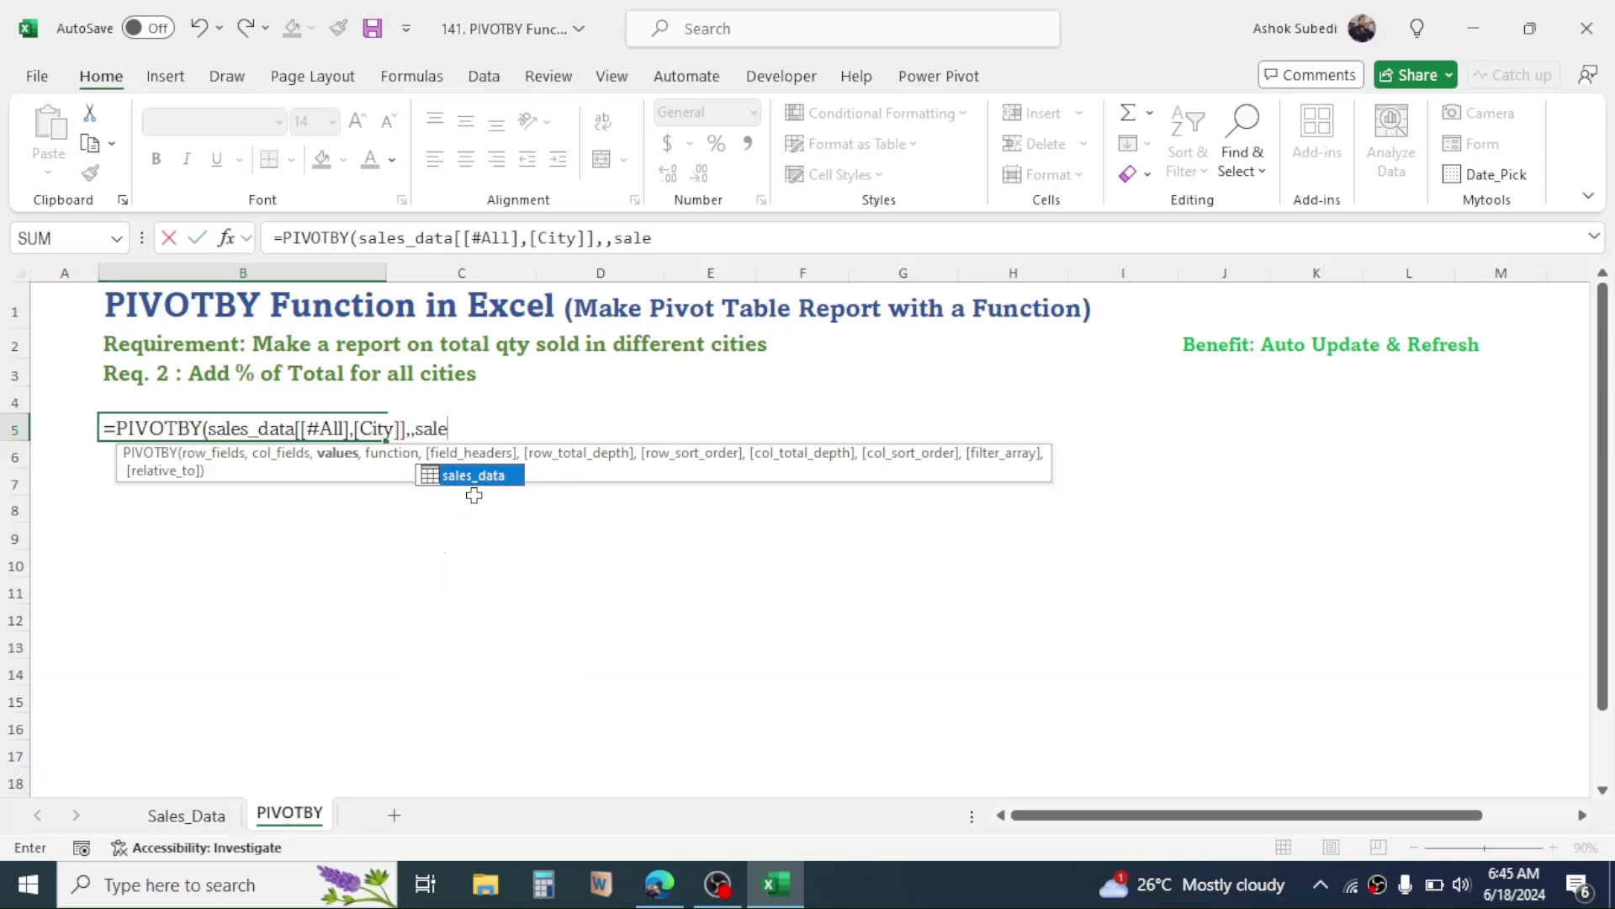
Complete the formula with sales_data[[#All],[Qty Sold]] values, SUM, and field headers shown.
double_click(479, 476)
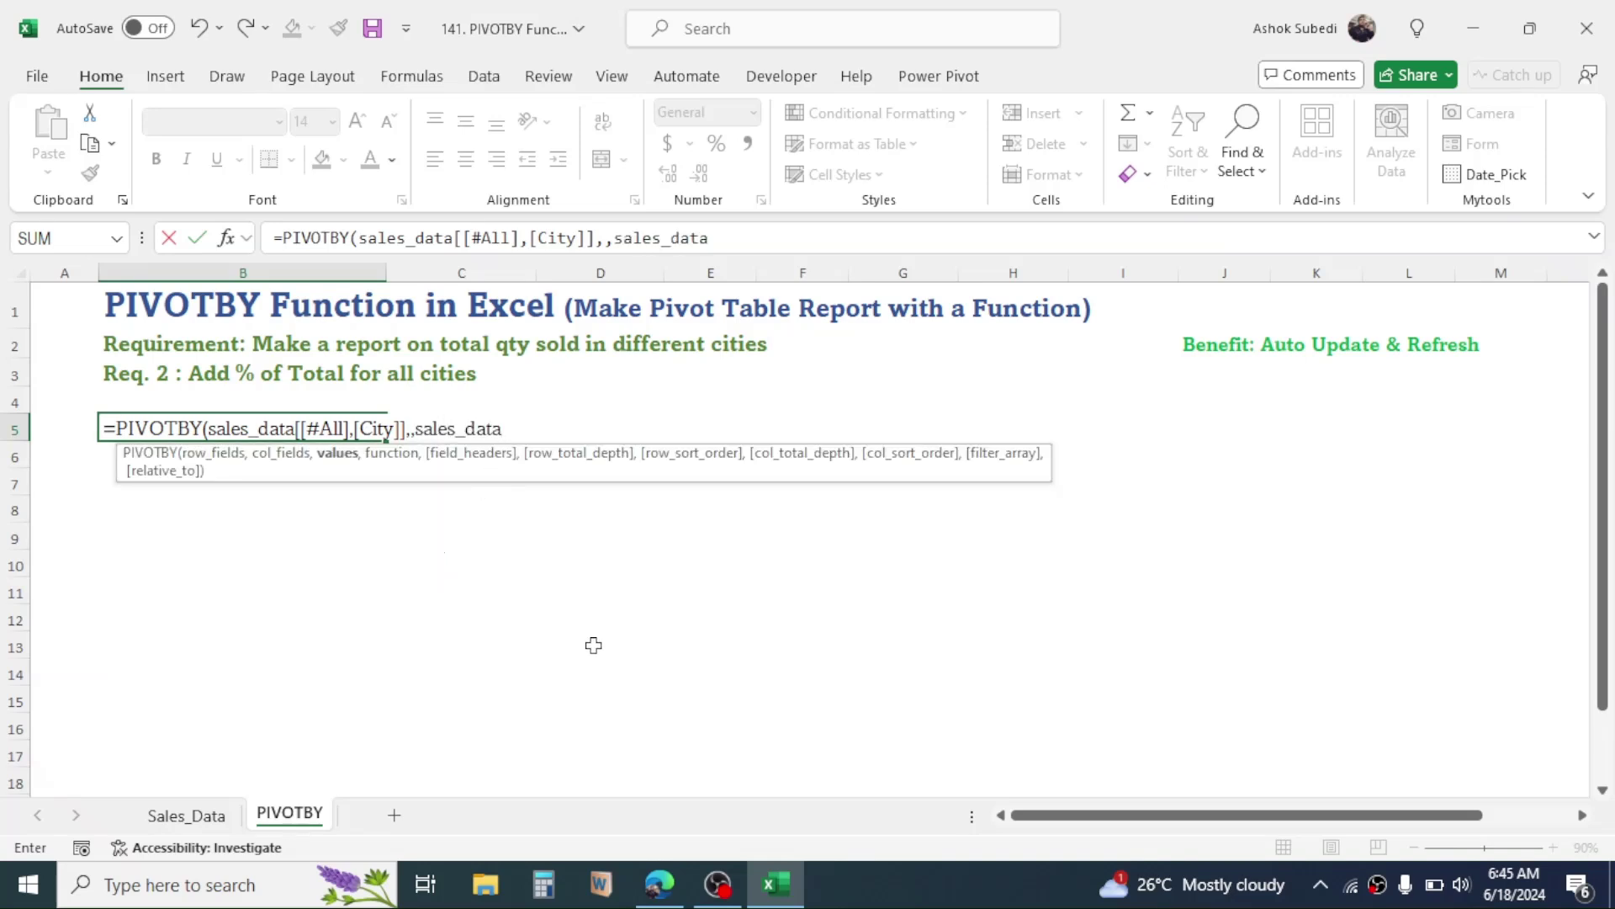
text([[)
click(557, 695)
double_click(557, 695)
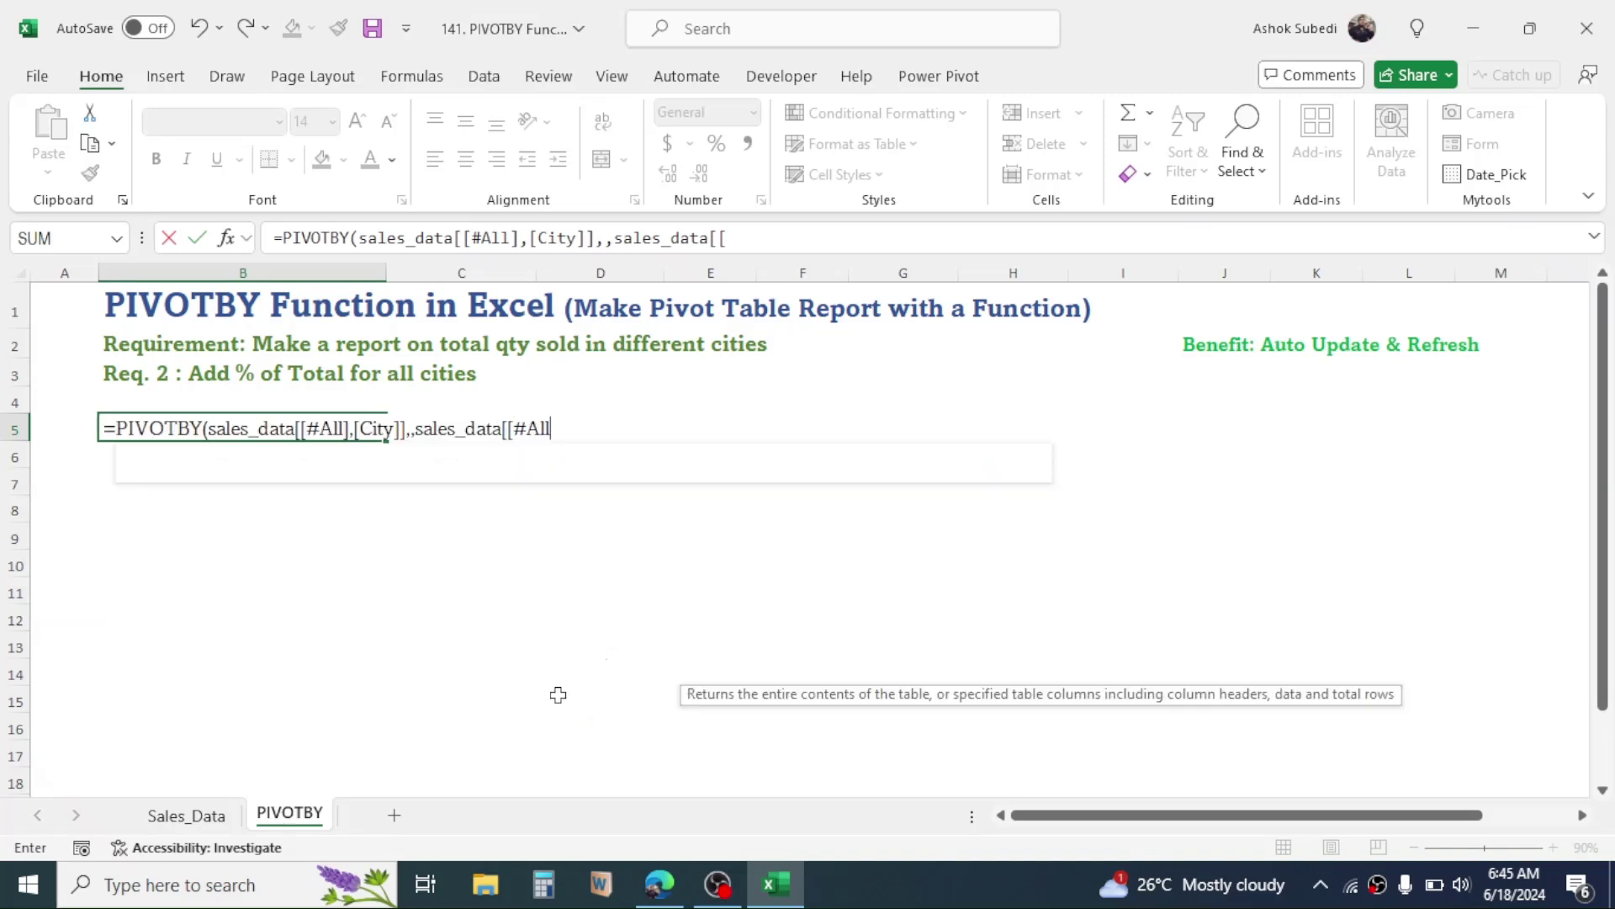
text(])
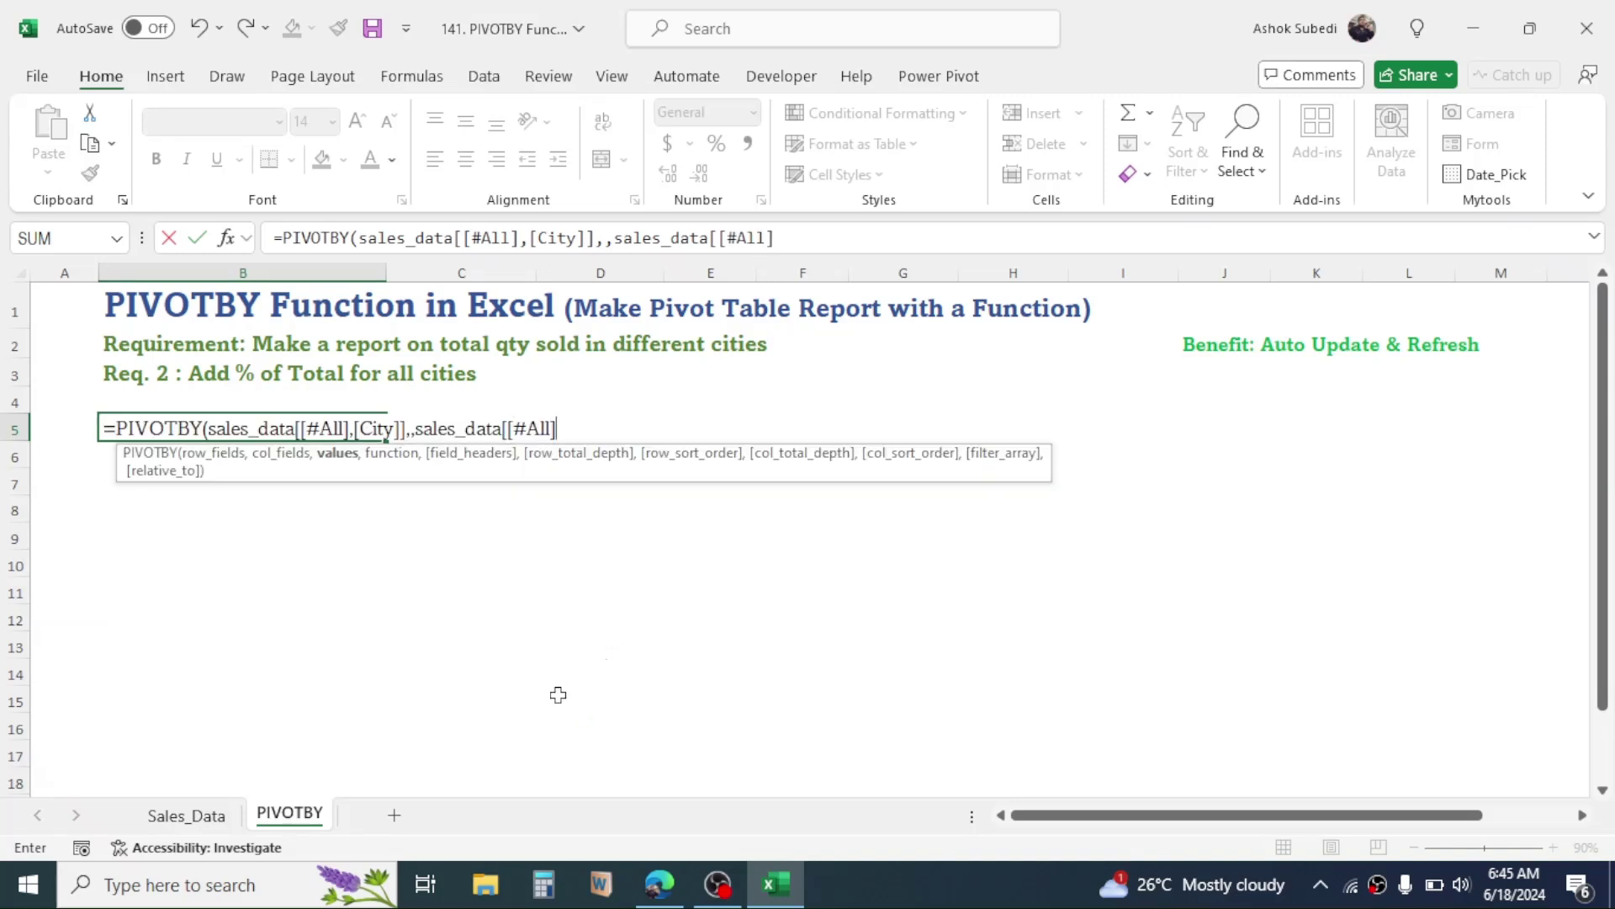
text(,[)
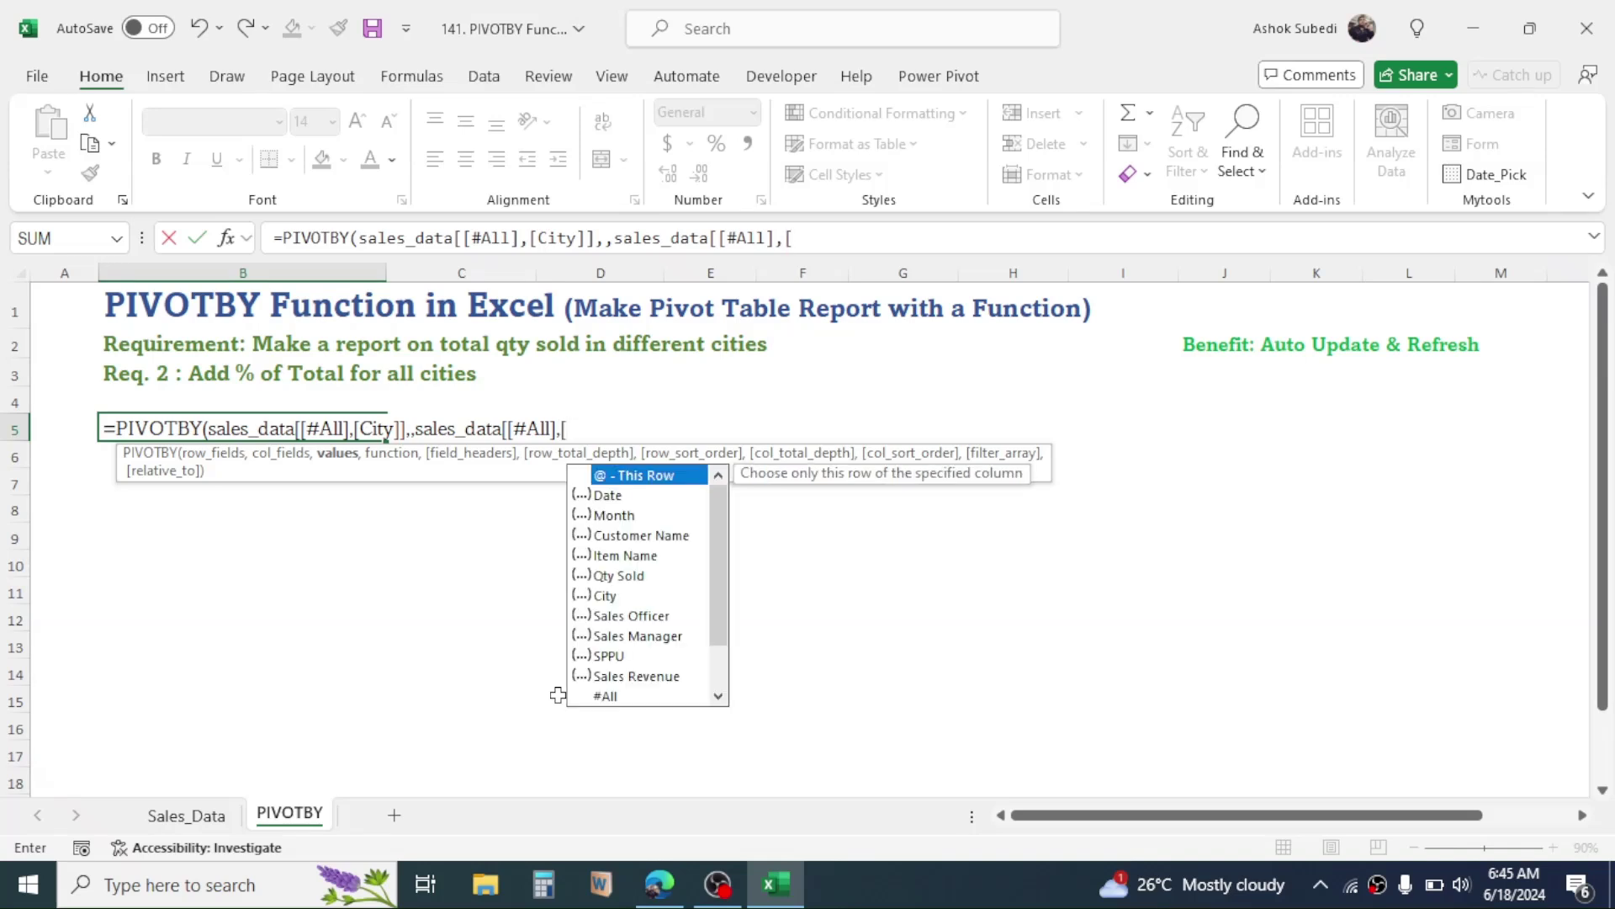
double_click(616, 575)
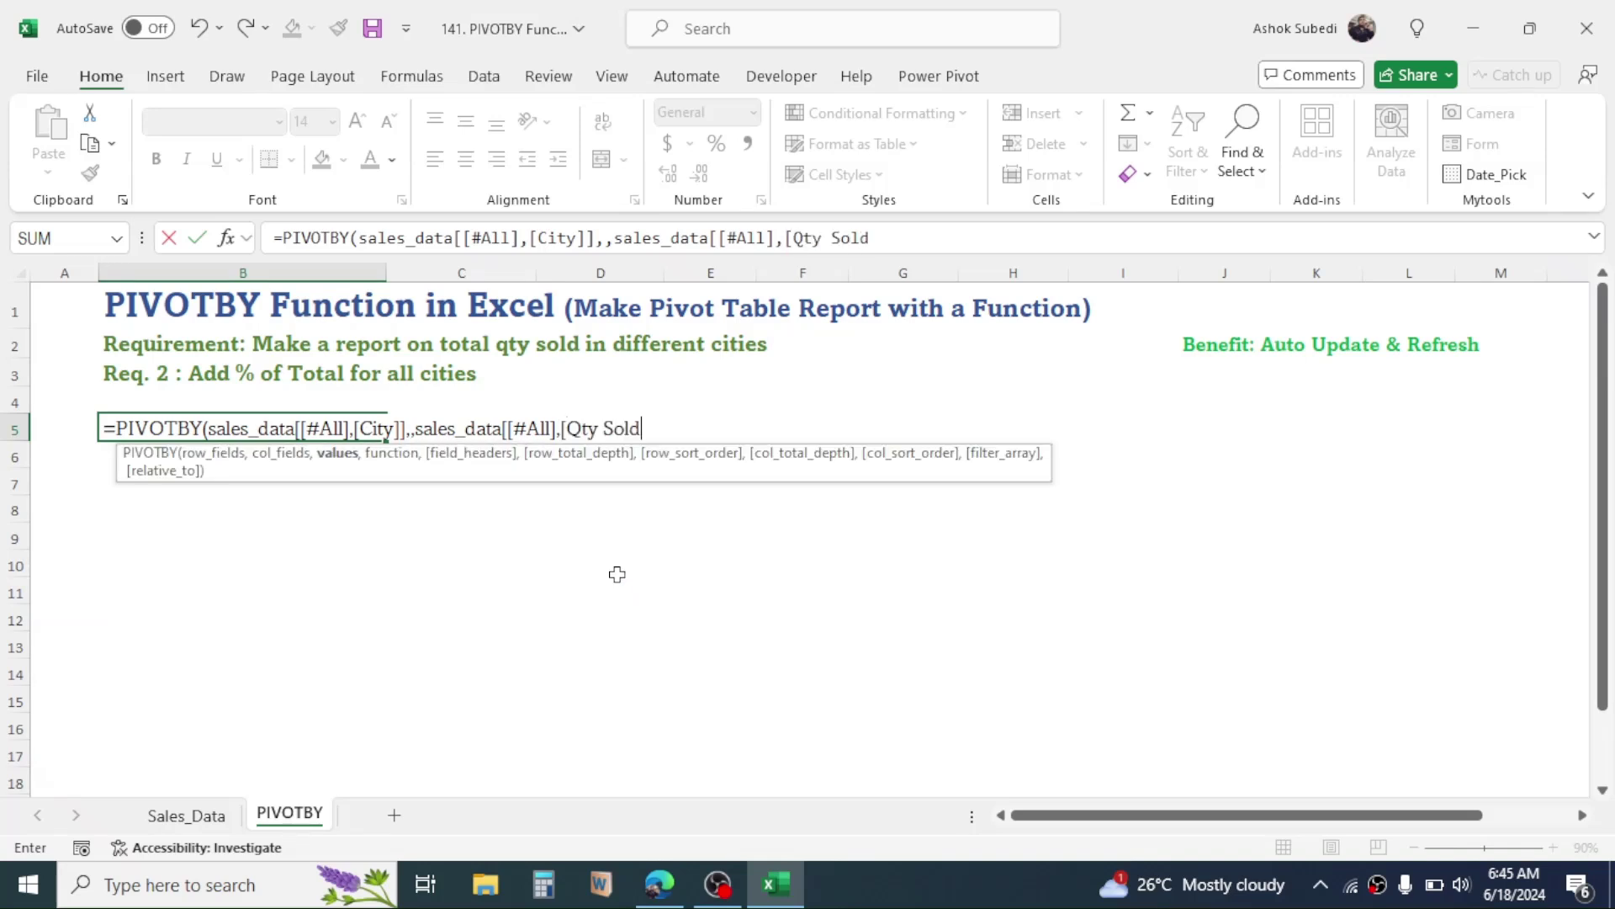
text(]],)
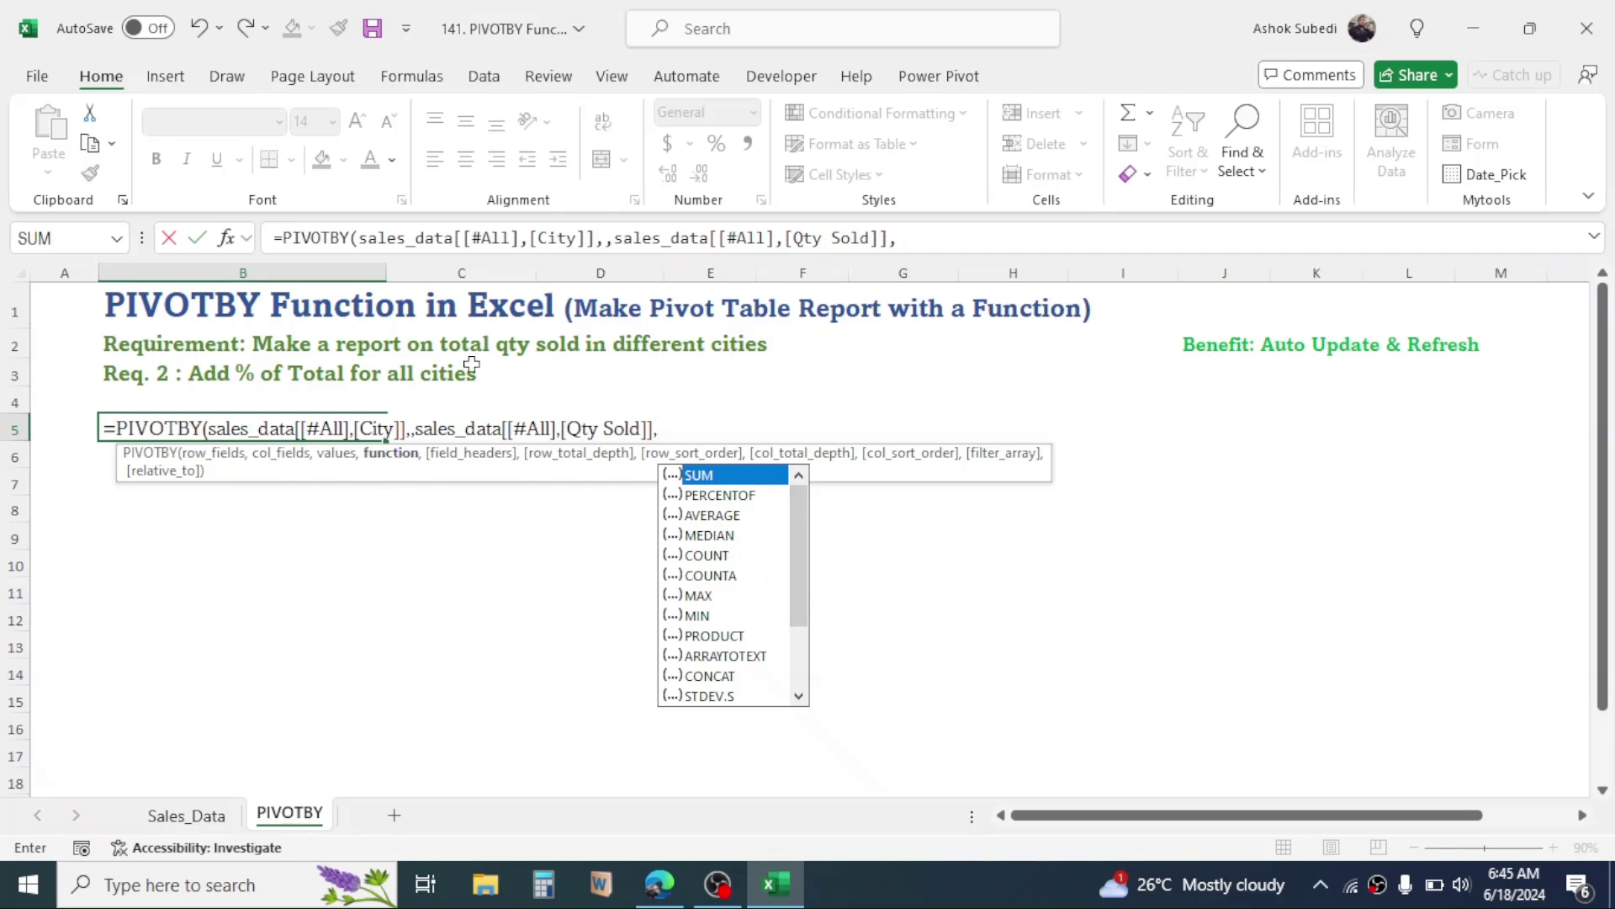
double_click(707, 476)
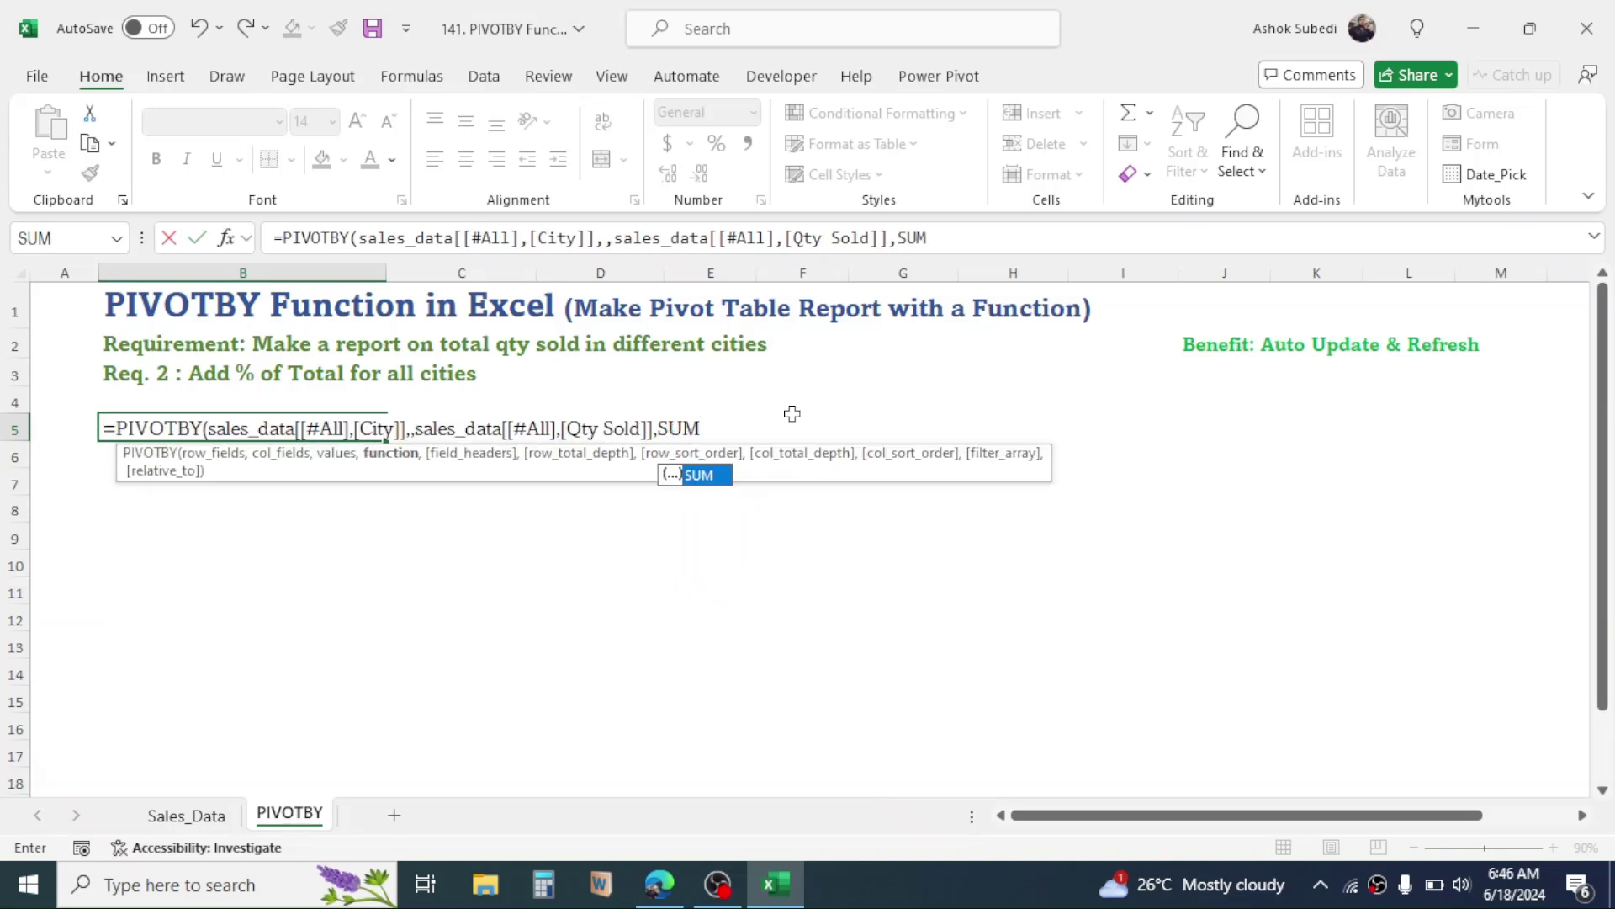
text(,)
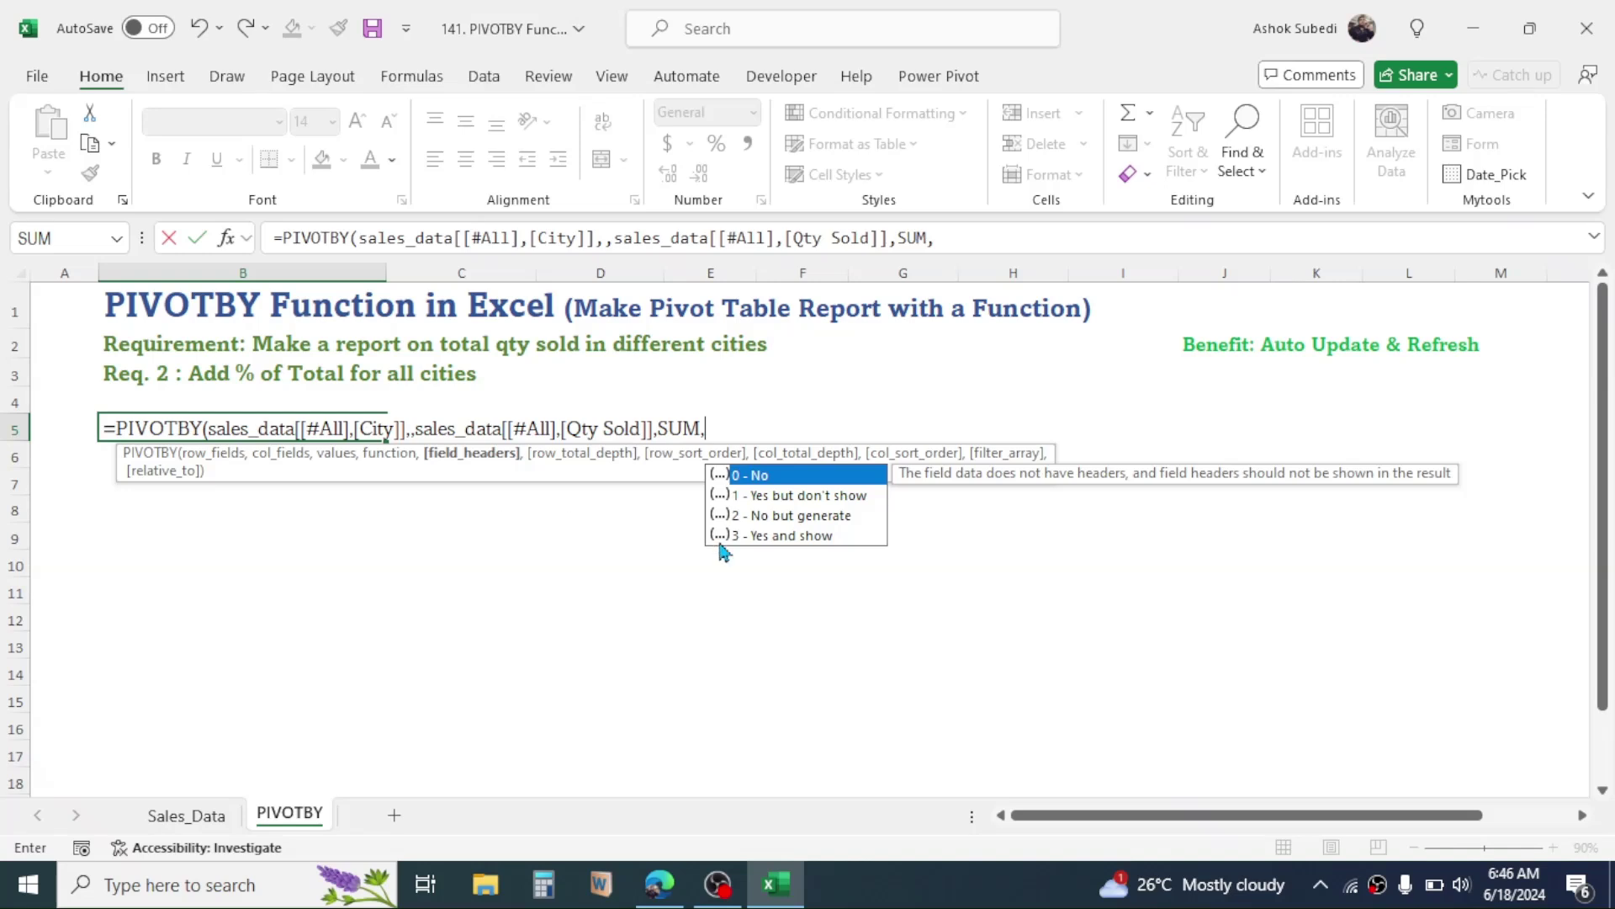
double_click(791, 536)
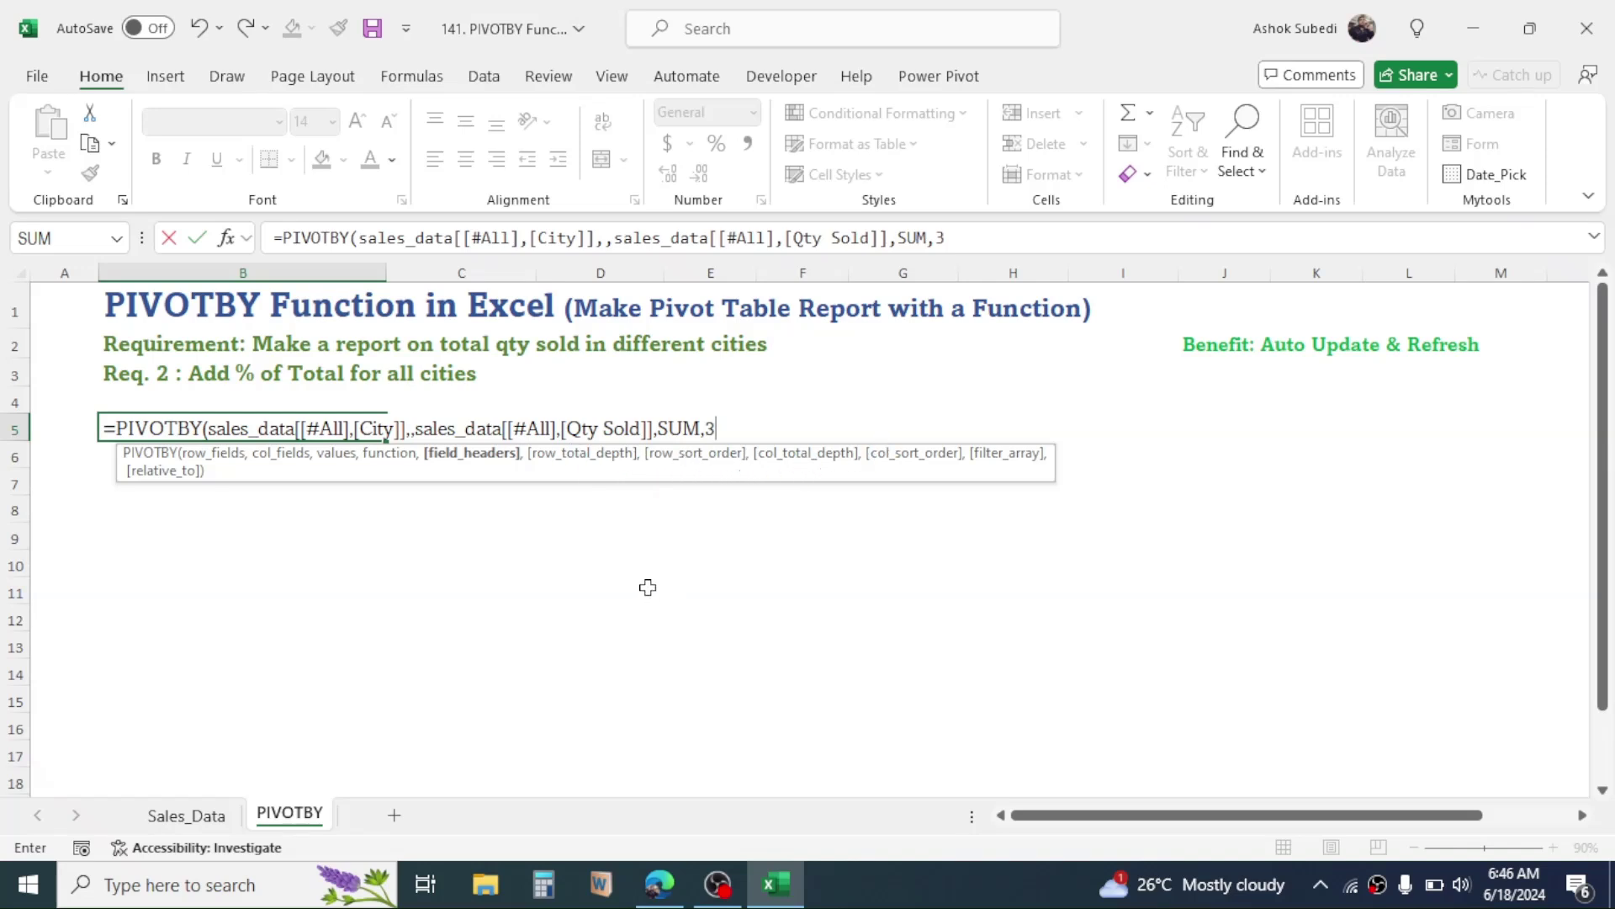
text())
key(Return)
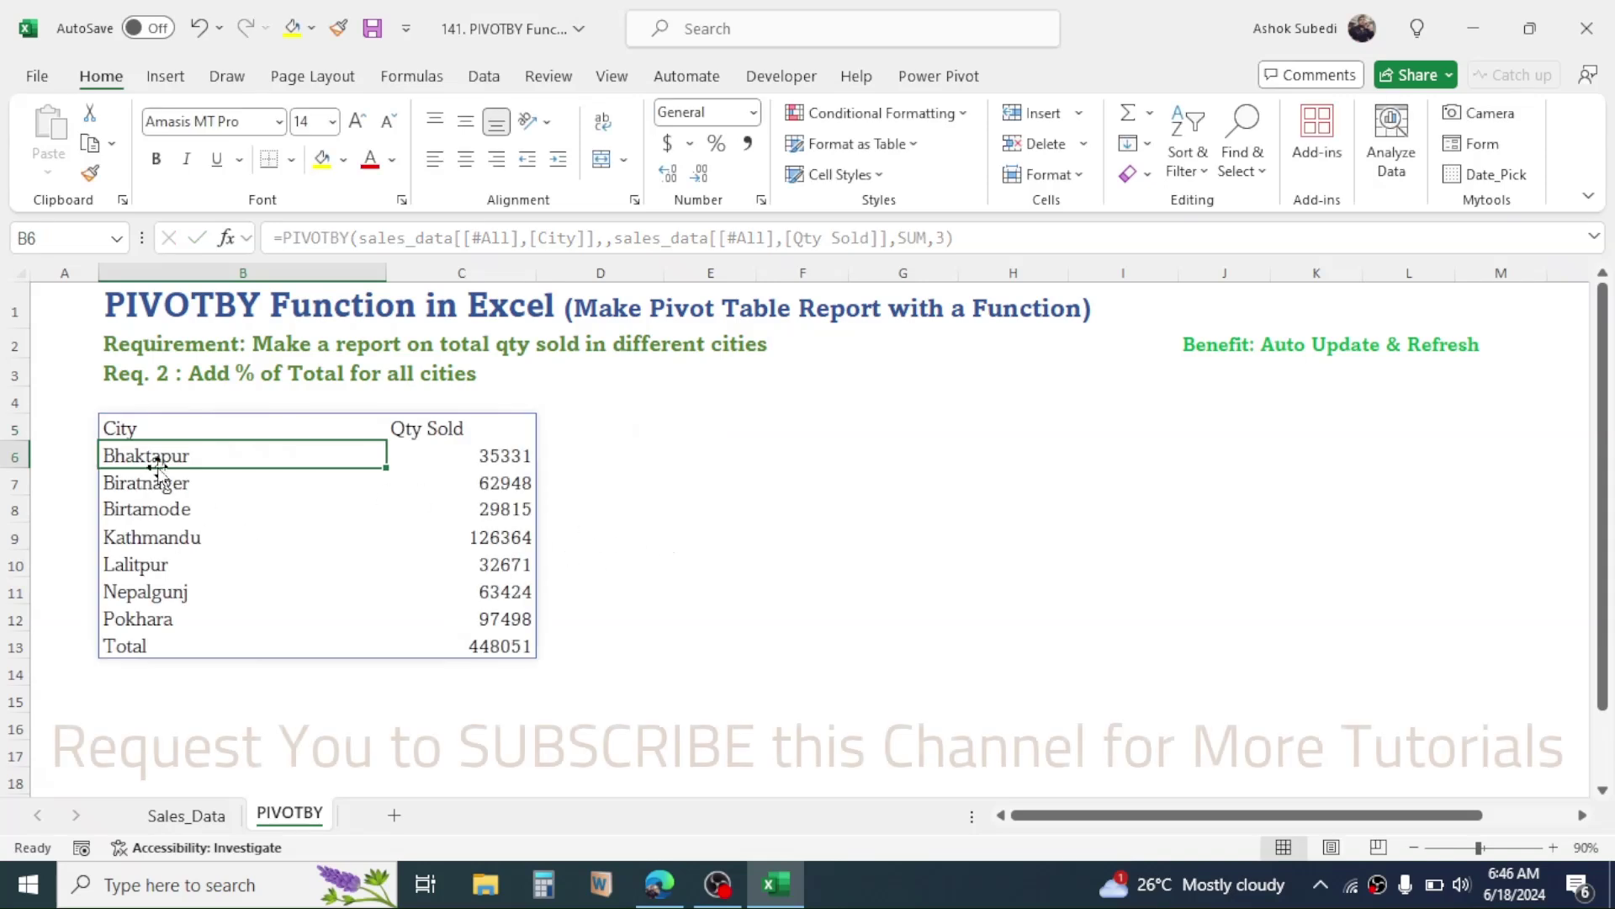
Review the spilled report's city totals and the 448051 Total against Sales_Data.
key(Up)
click(431, 431)
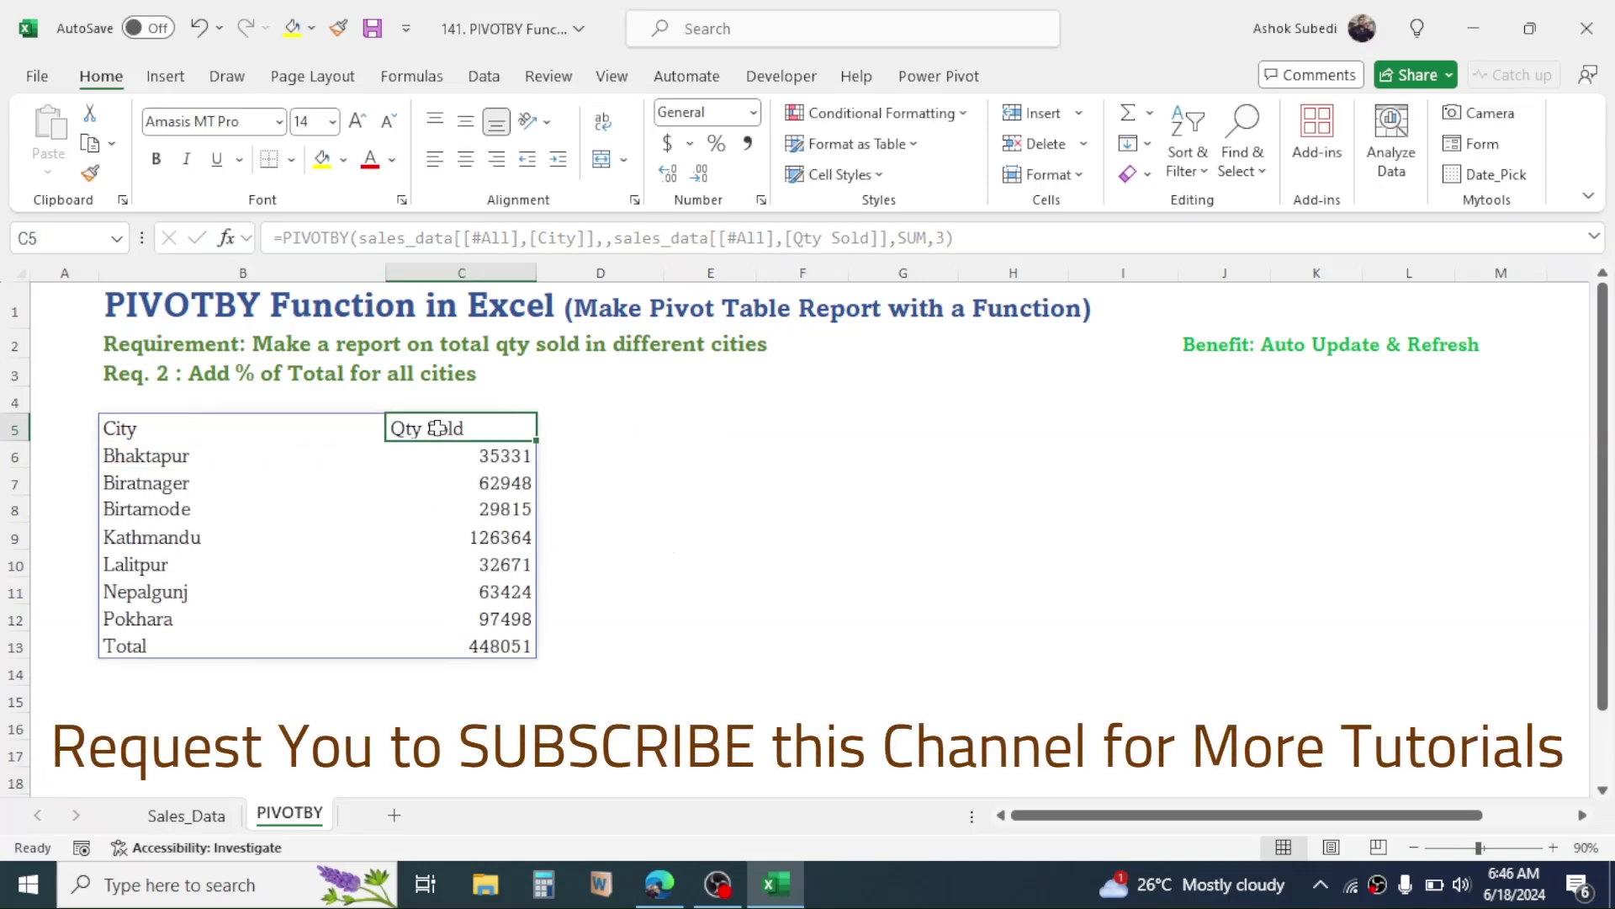
click(498, 541)
click(409, 647)
drag(126, 429, 487, 620)
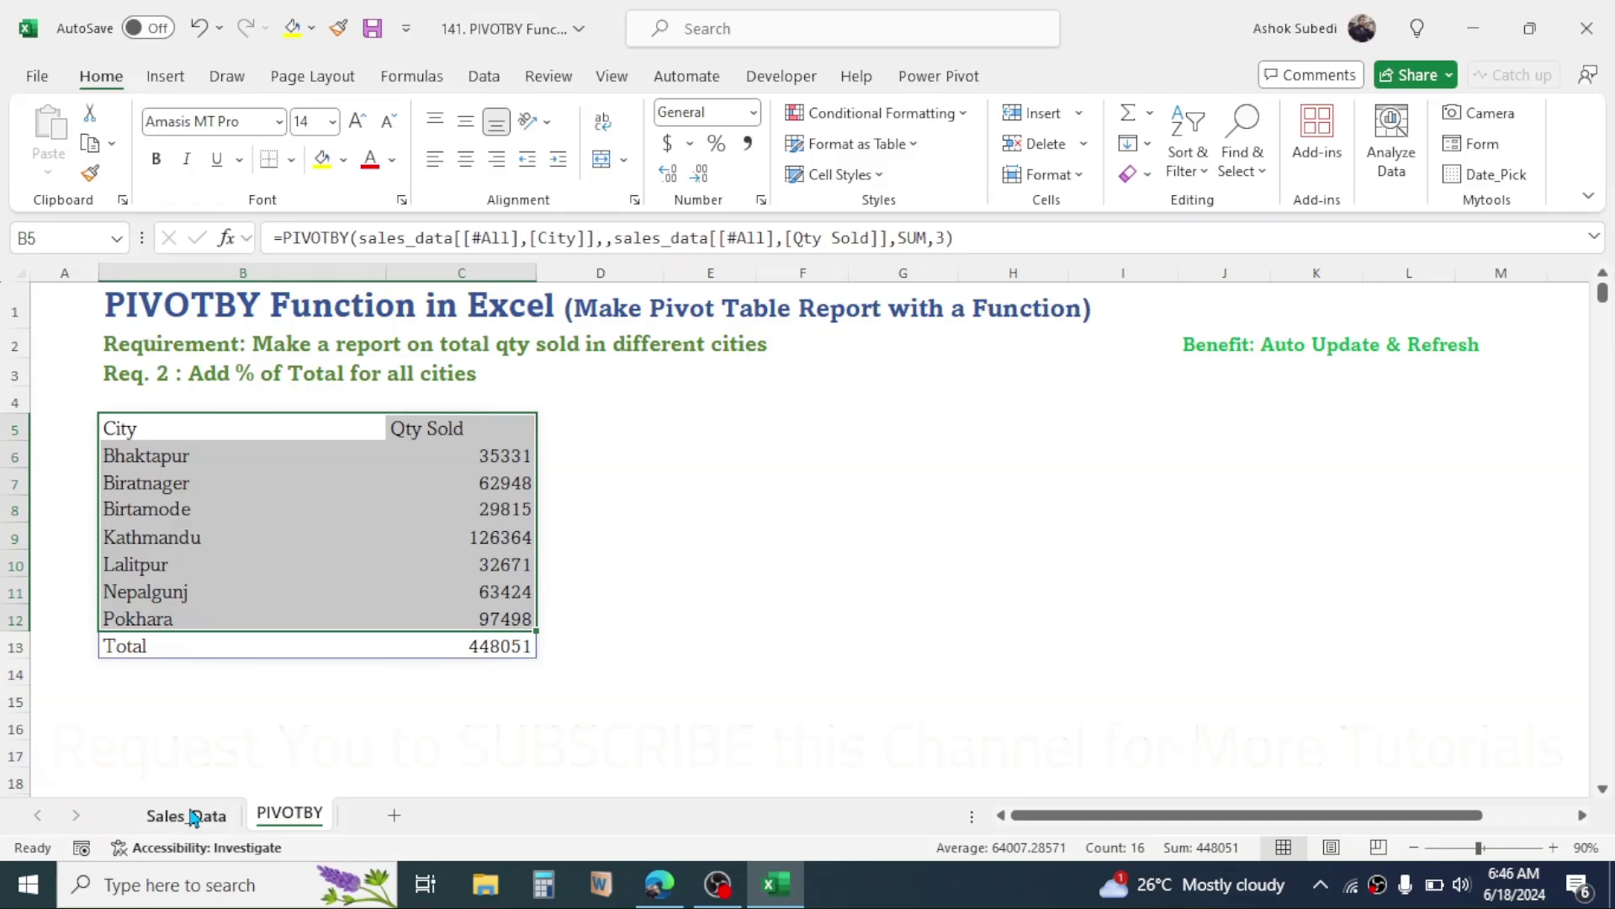
click(192, 816)
click(290, 813)
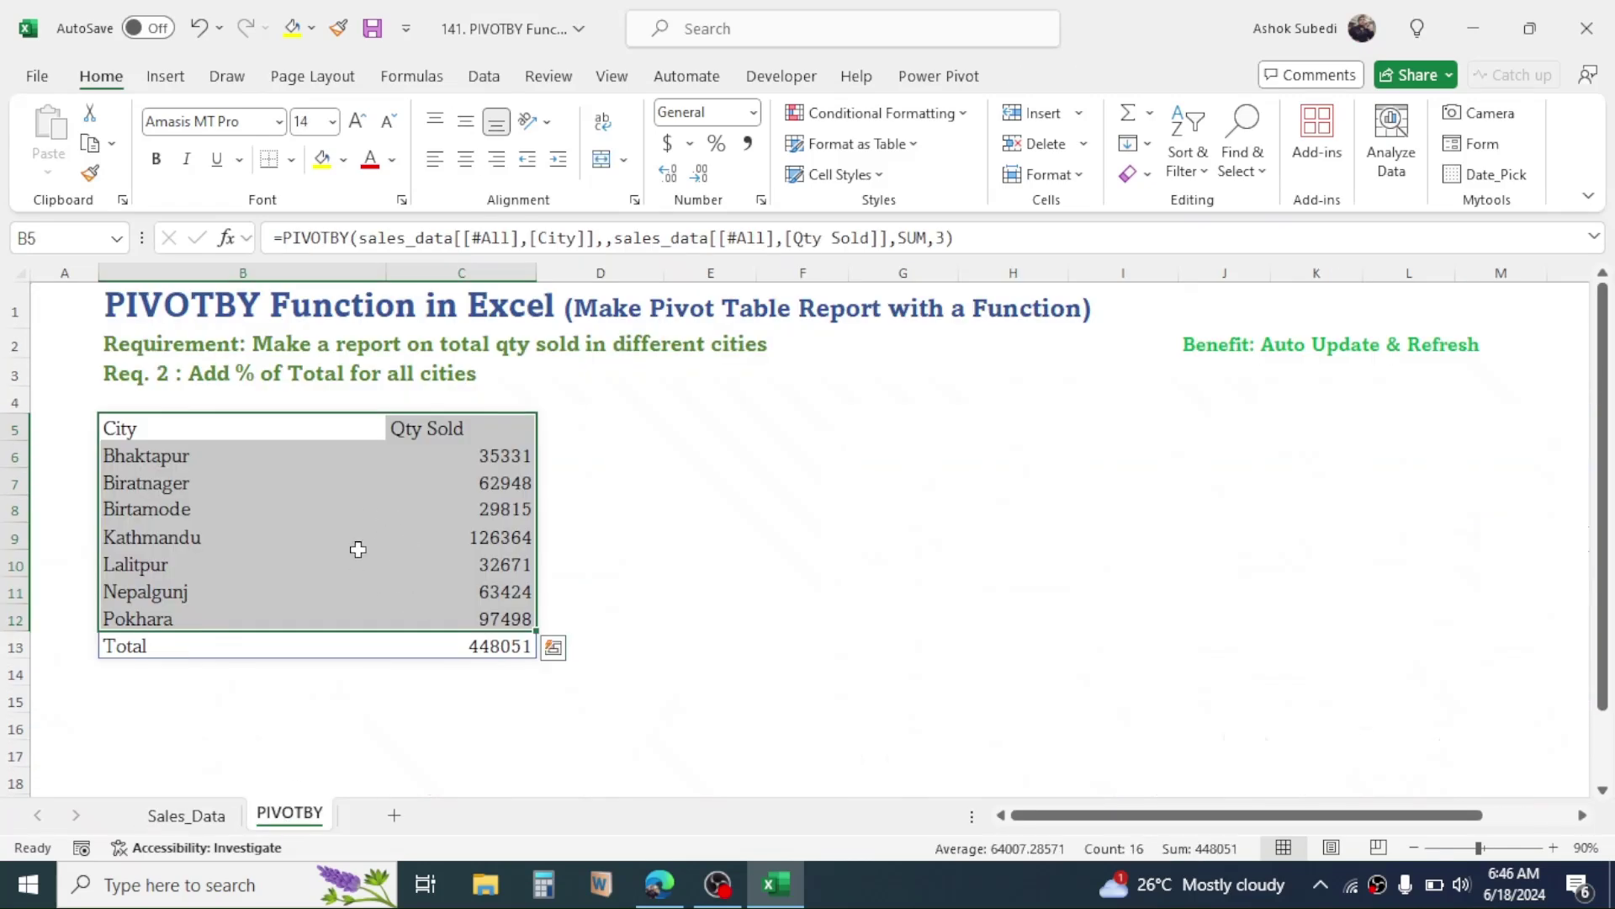
click(723, 592)
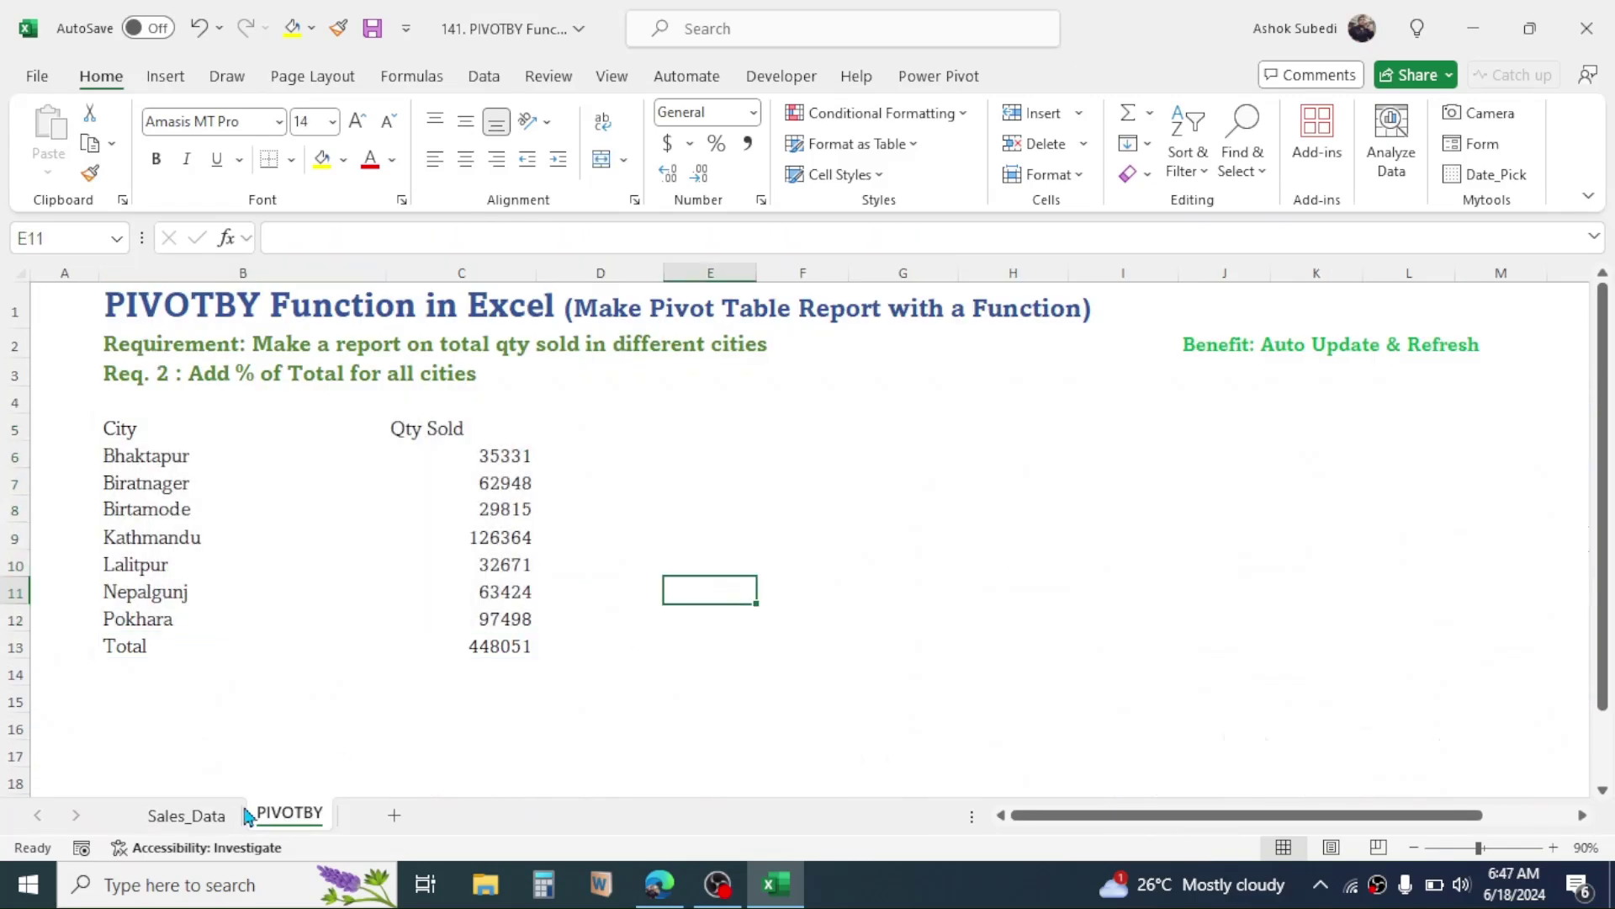
click(192, 816)
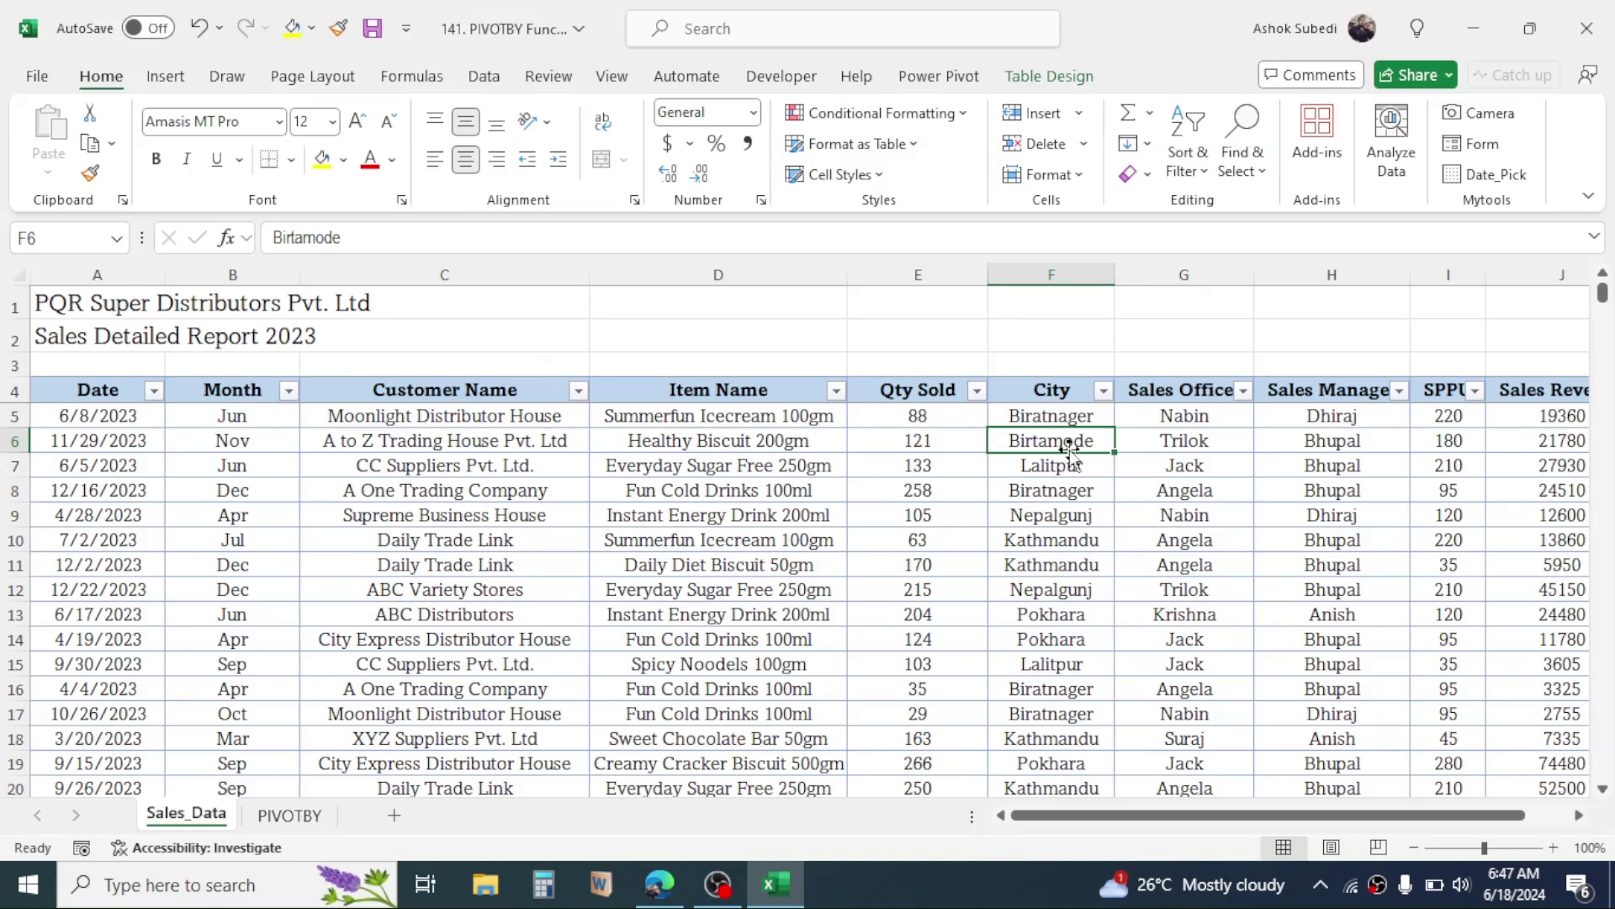
text(AAAA)
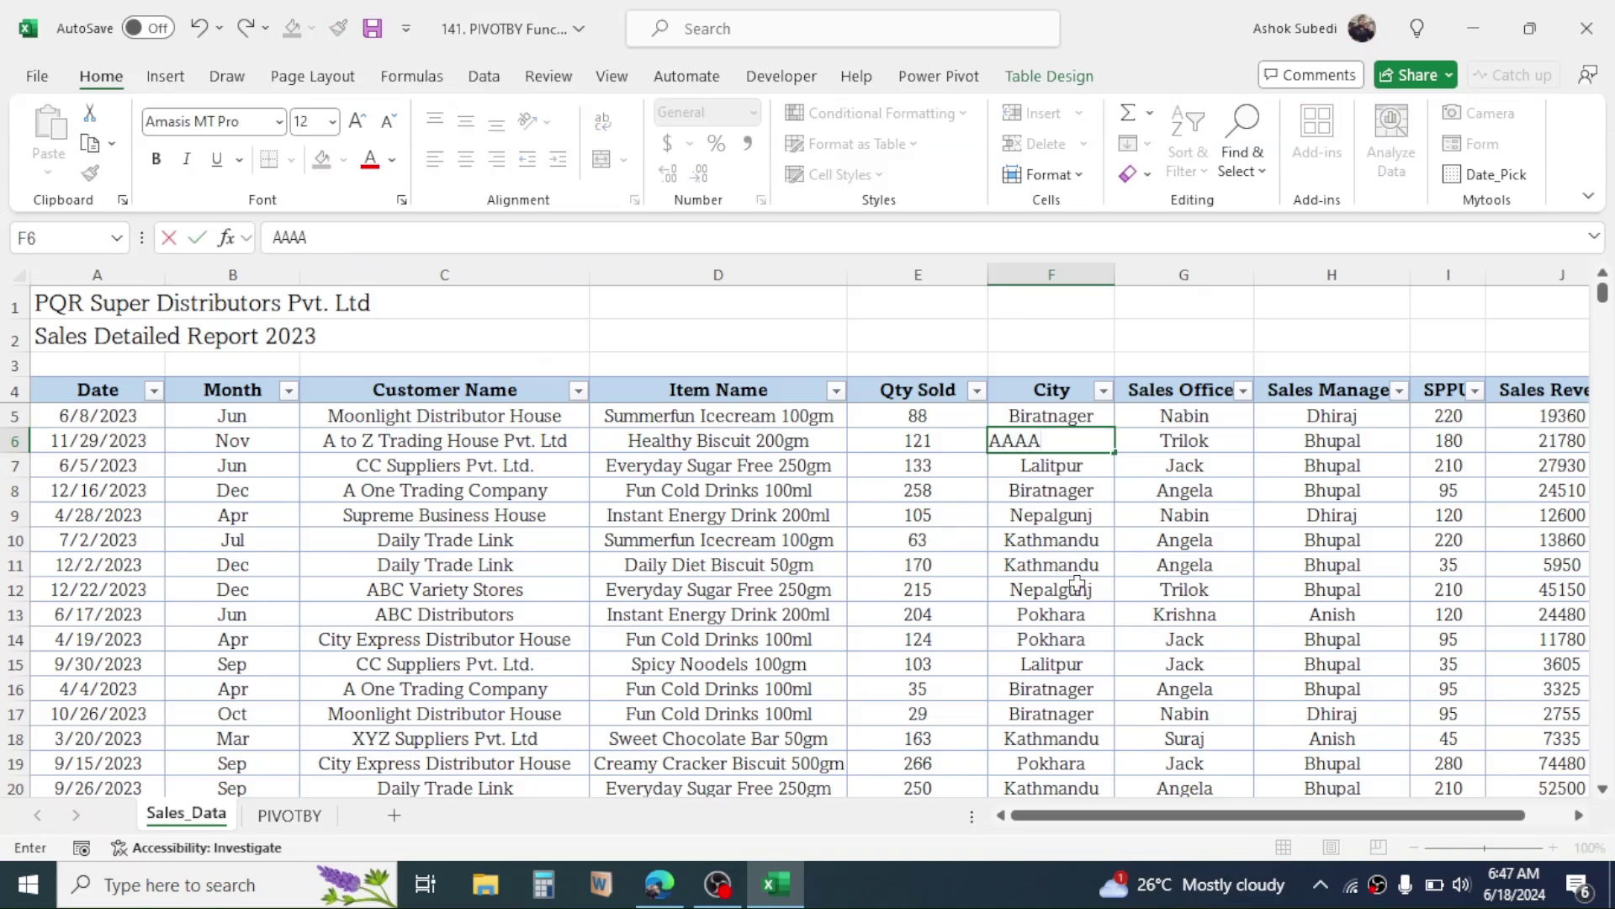
key(Return)
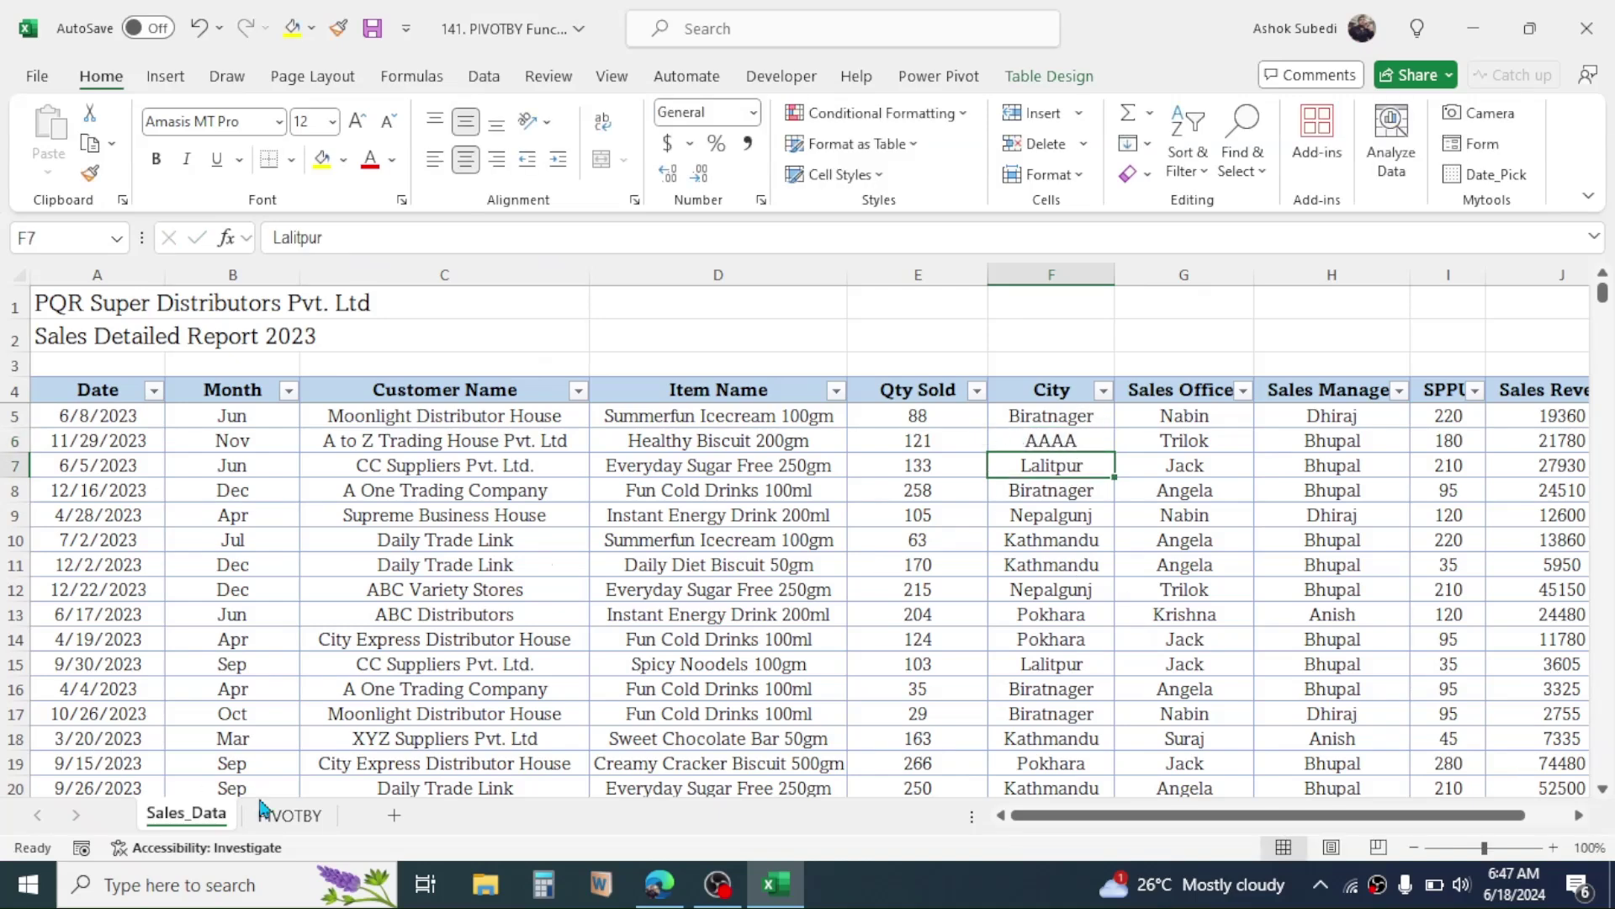
click(289, 815)
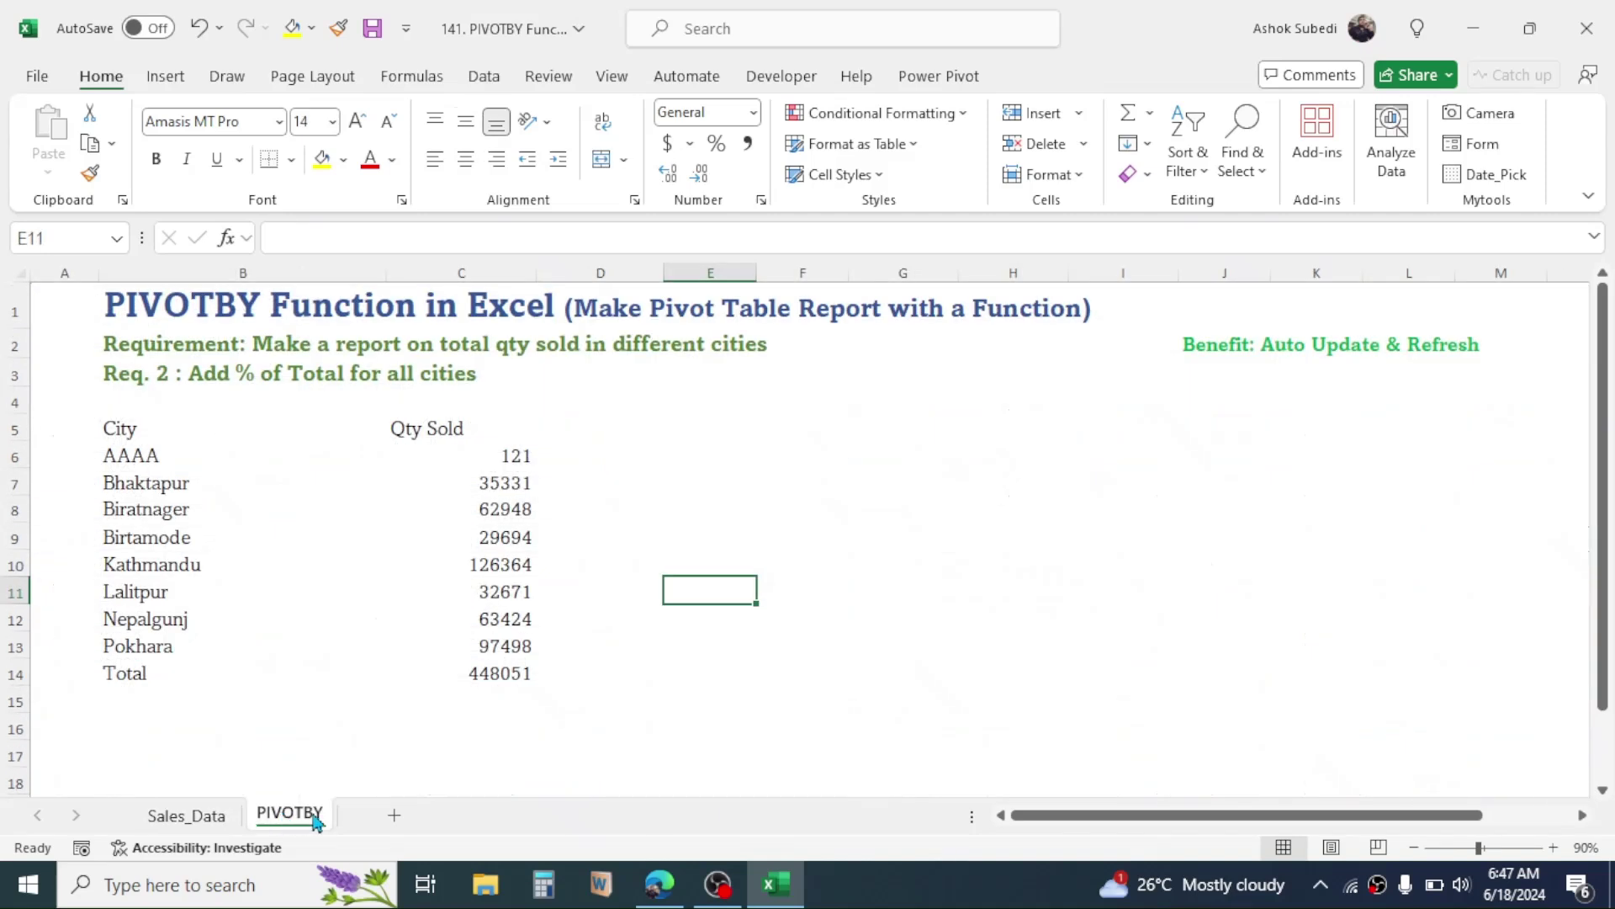
click(132, 455)
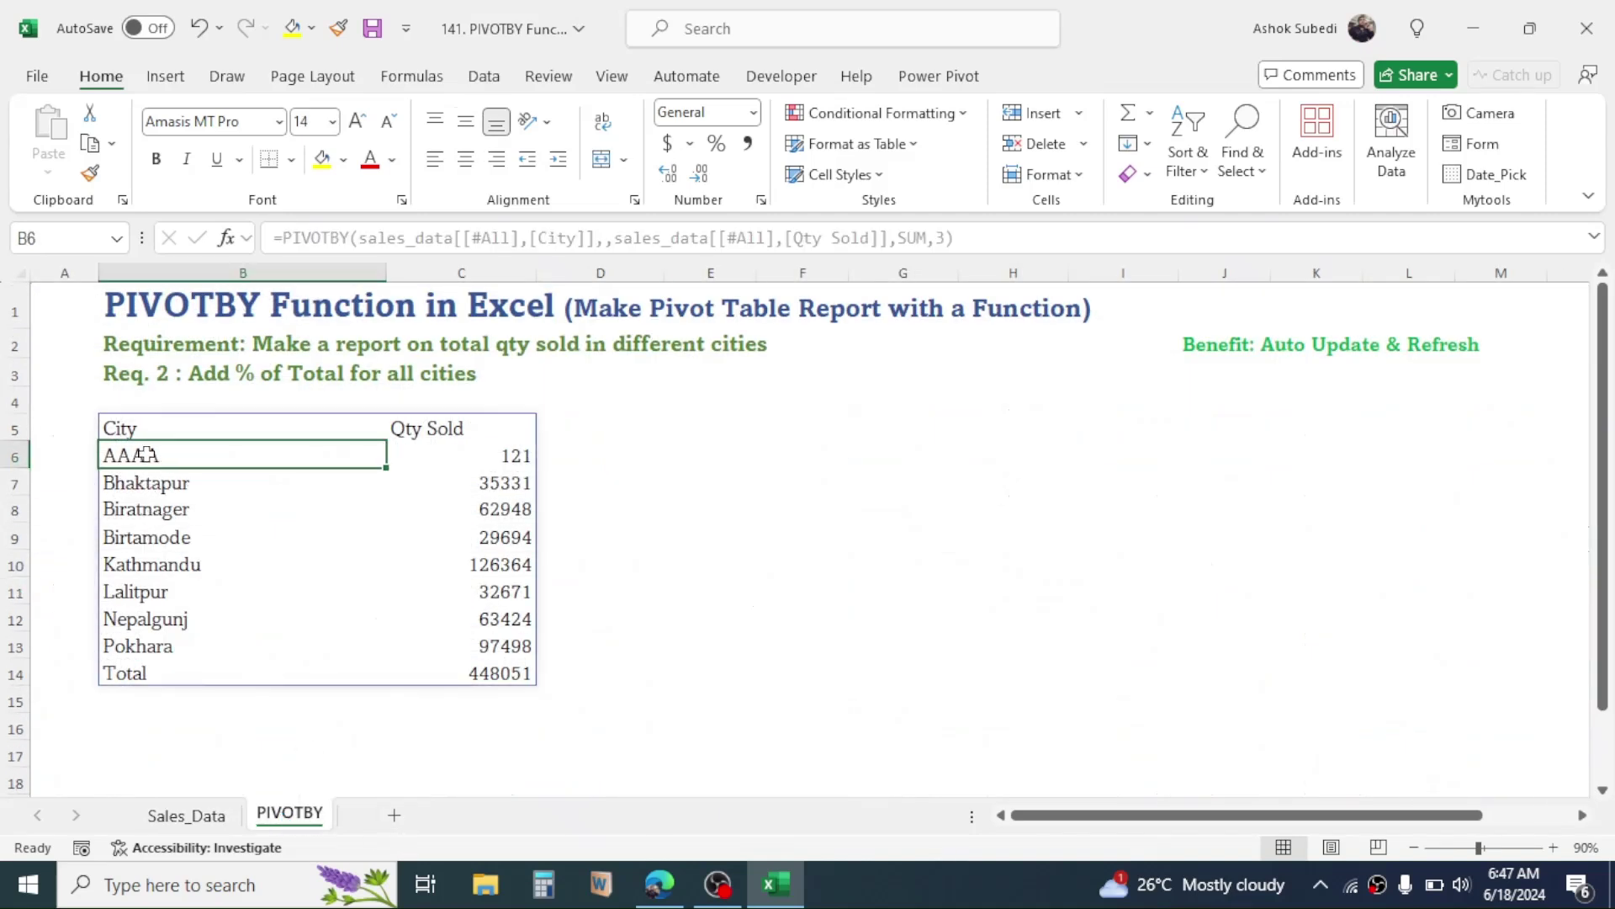
key(ctrl+Page_Up)
click(1070, 442)
click(198, 27)
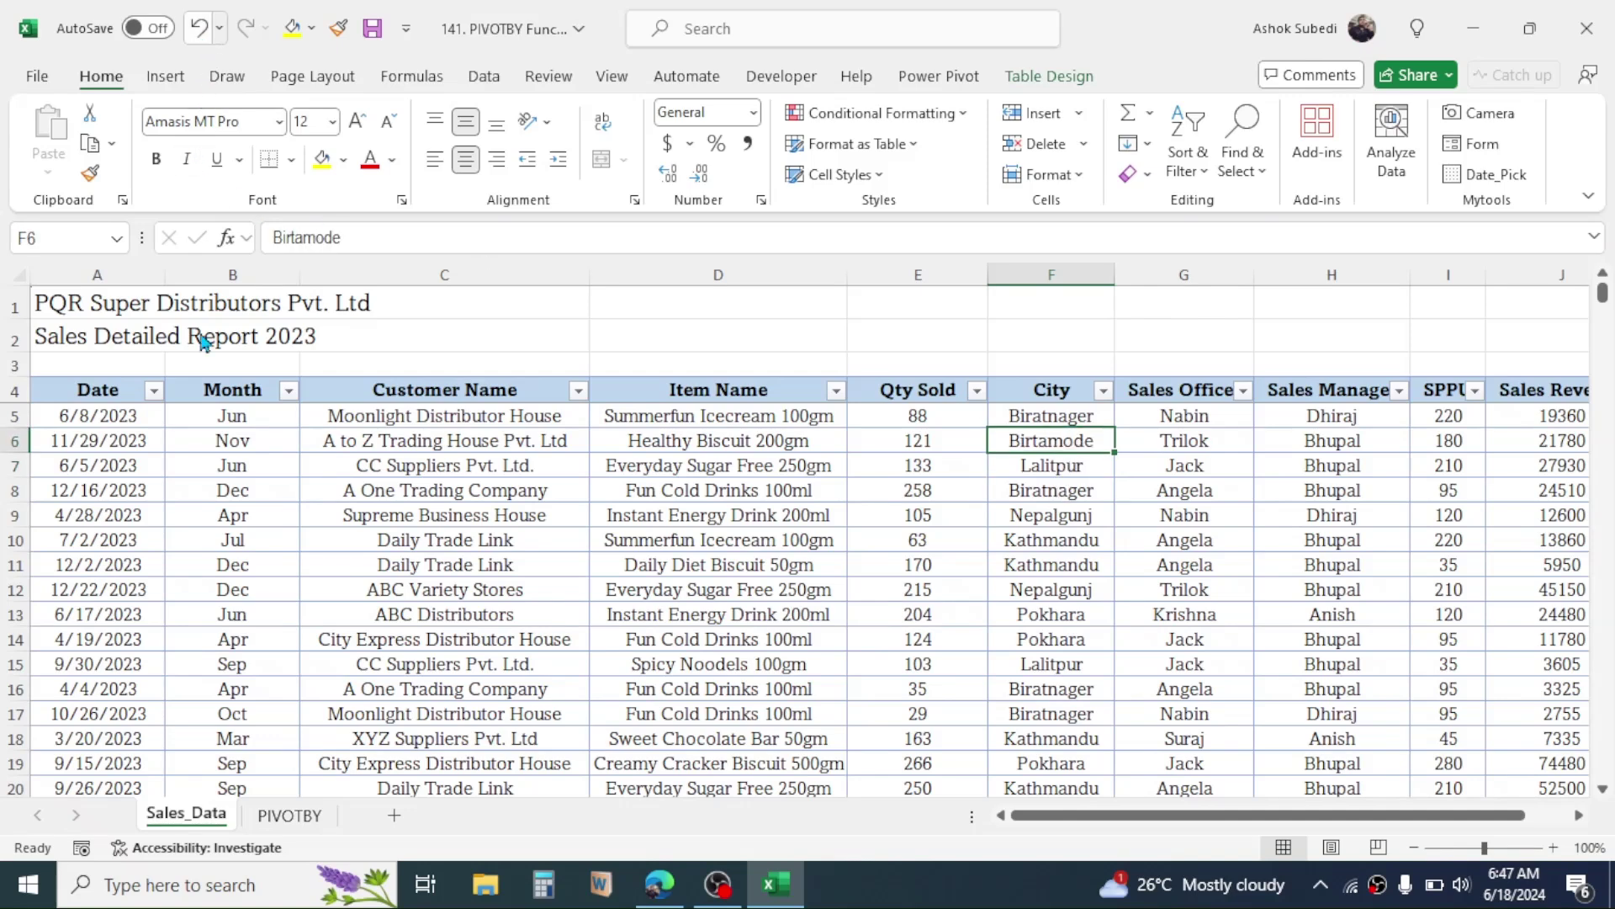
click(289, 814)
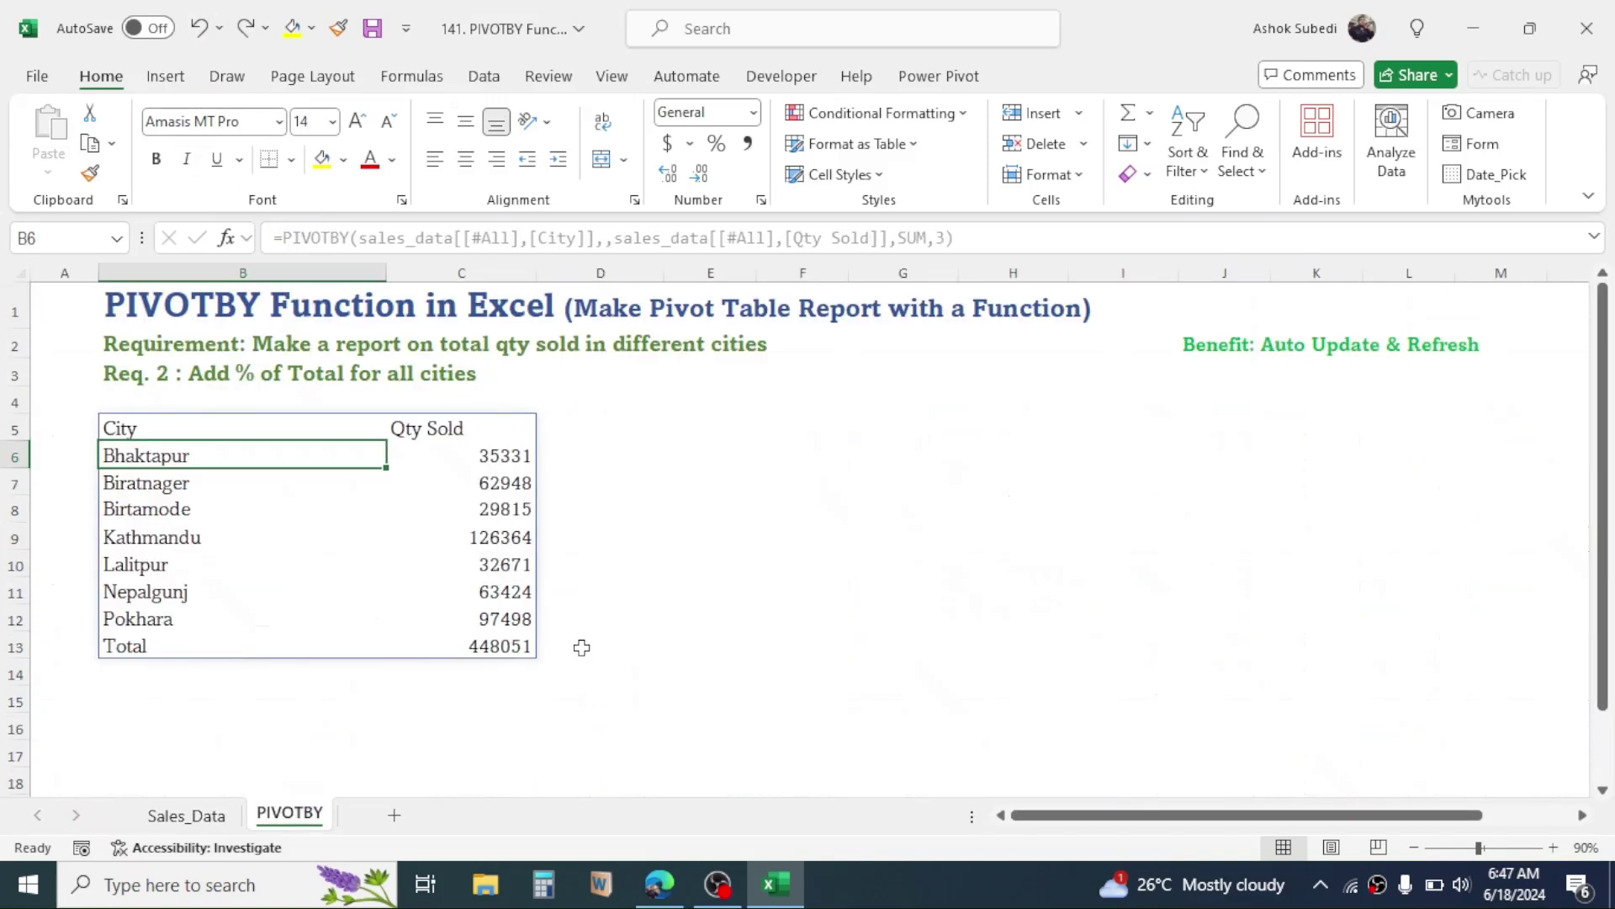
click(467, 483)
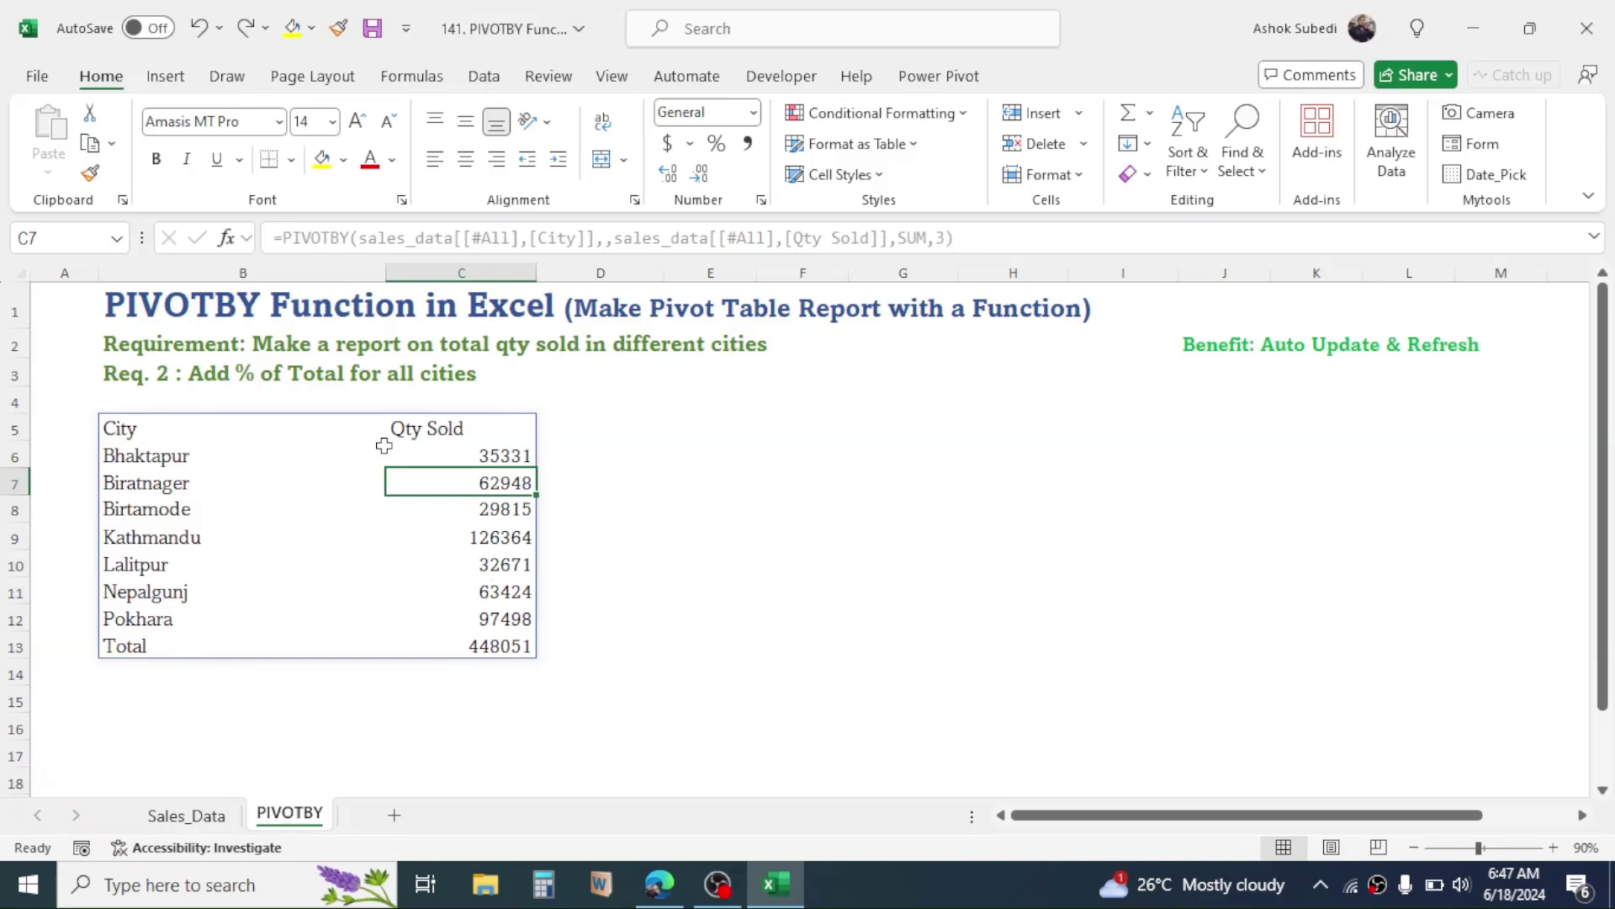
click(370, 423)
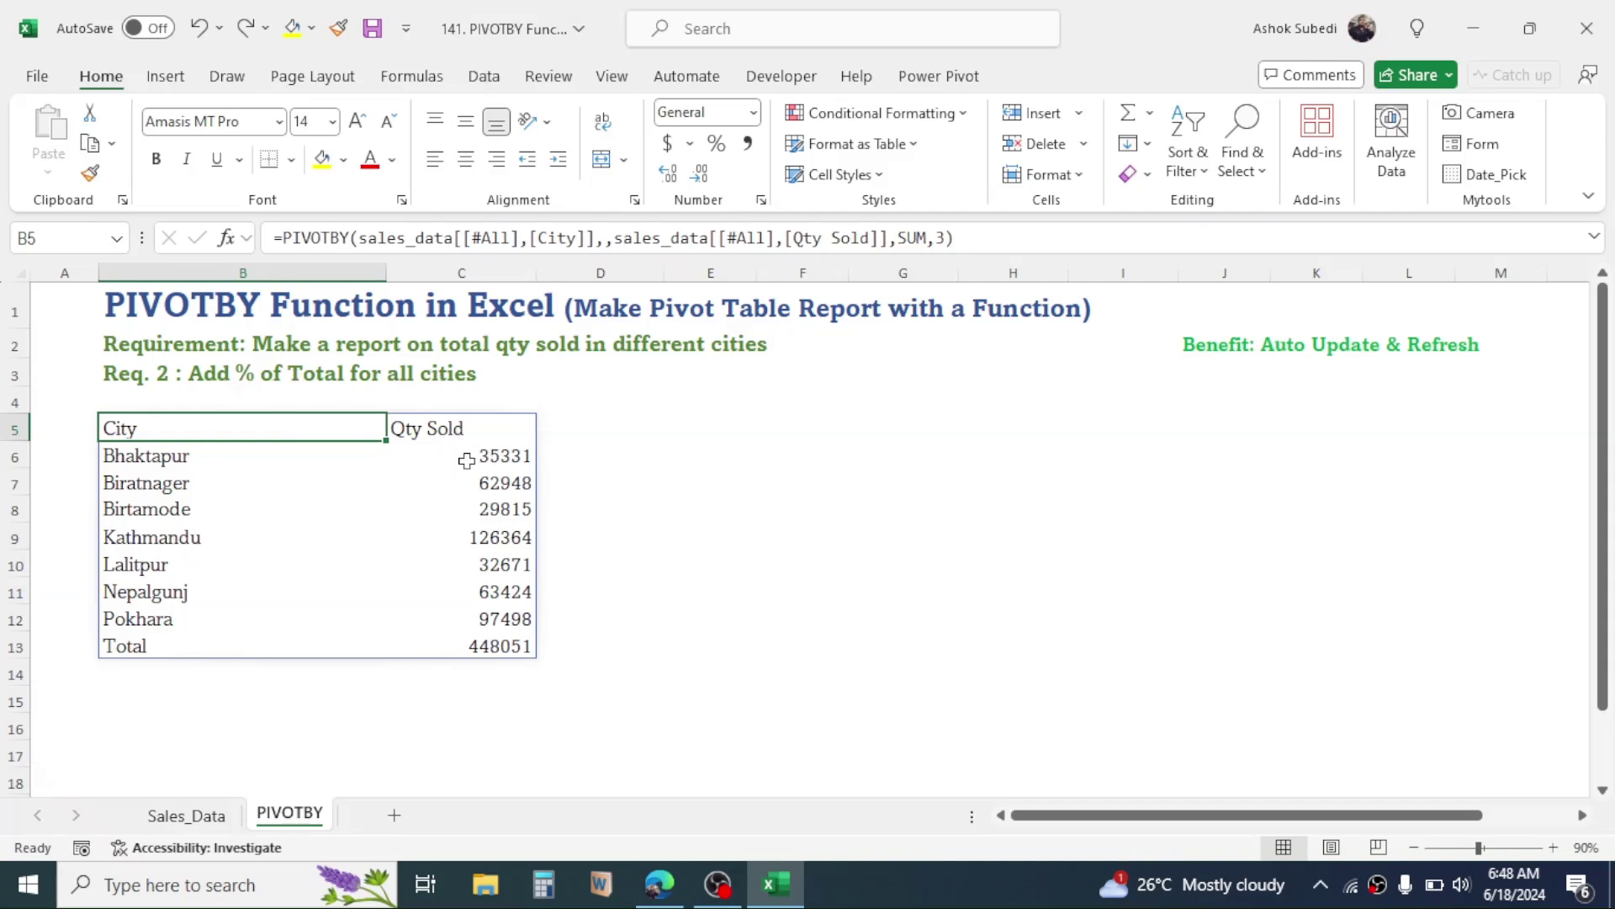
Replace SUM in B5's PIVOTBY formula with HSTACK(SUM,PERCENTOF).
key(ctrl+Down)
click(172, 427)
double_click(177, 428)
click(697, 430)
key(BackSpace)
key(BackSpace)
key(BackSpace)
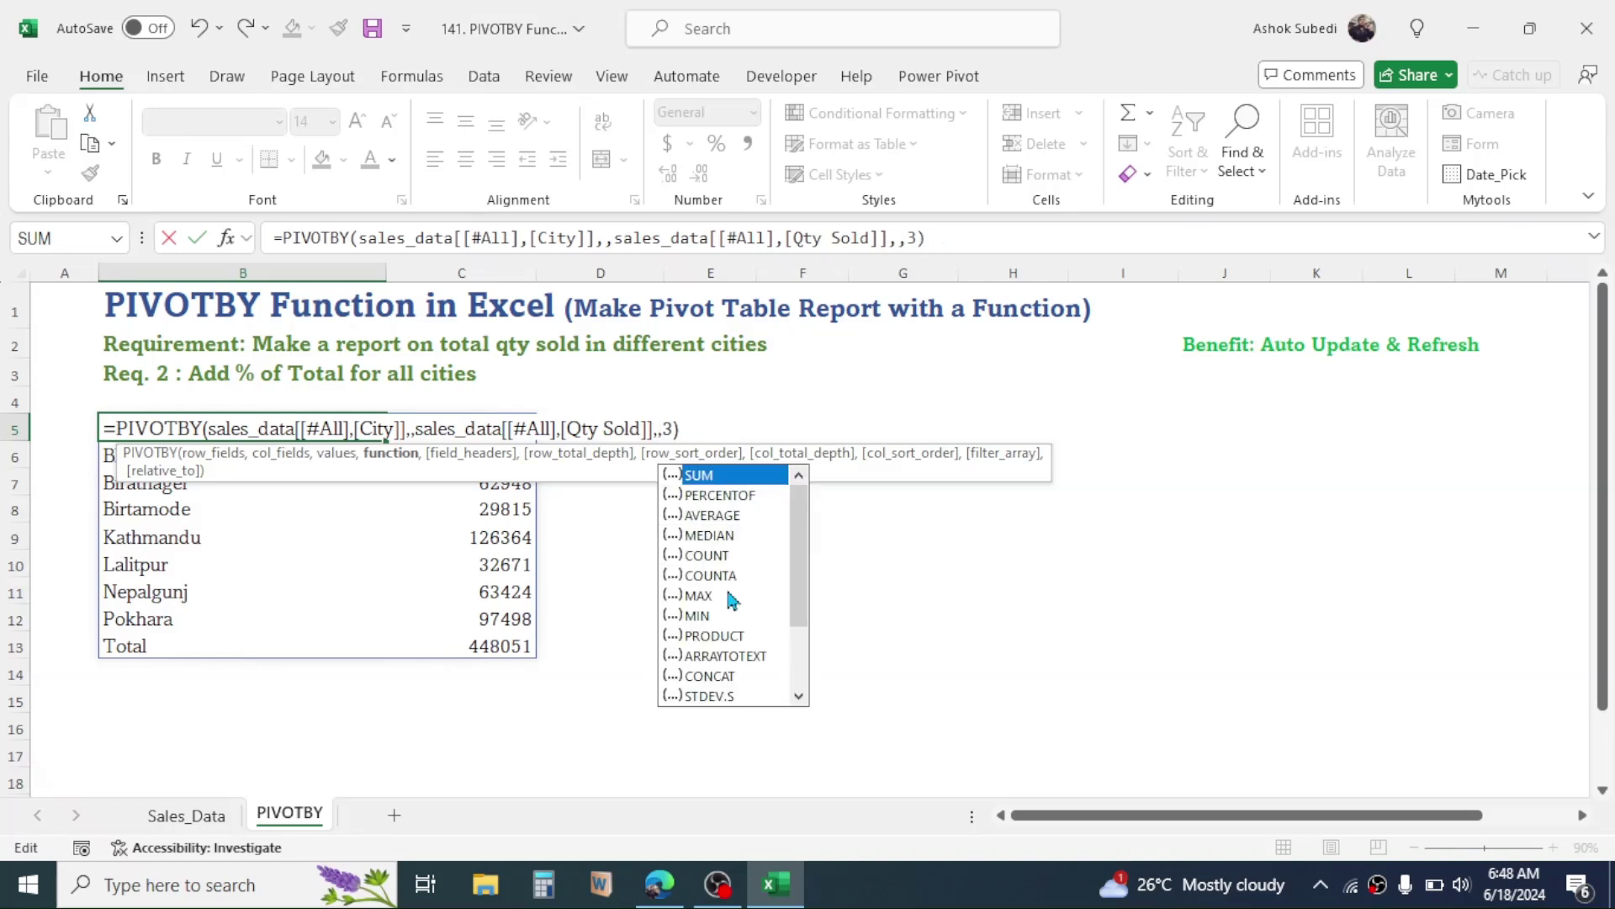
text(HSTACK)
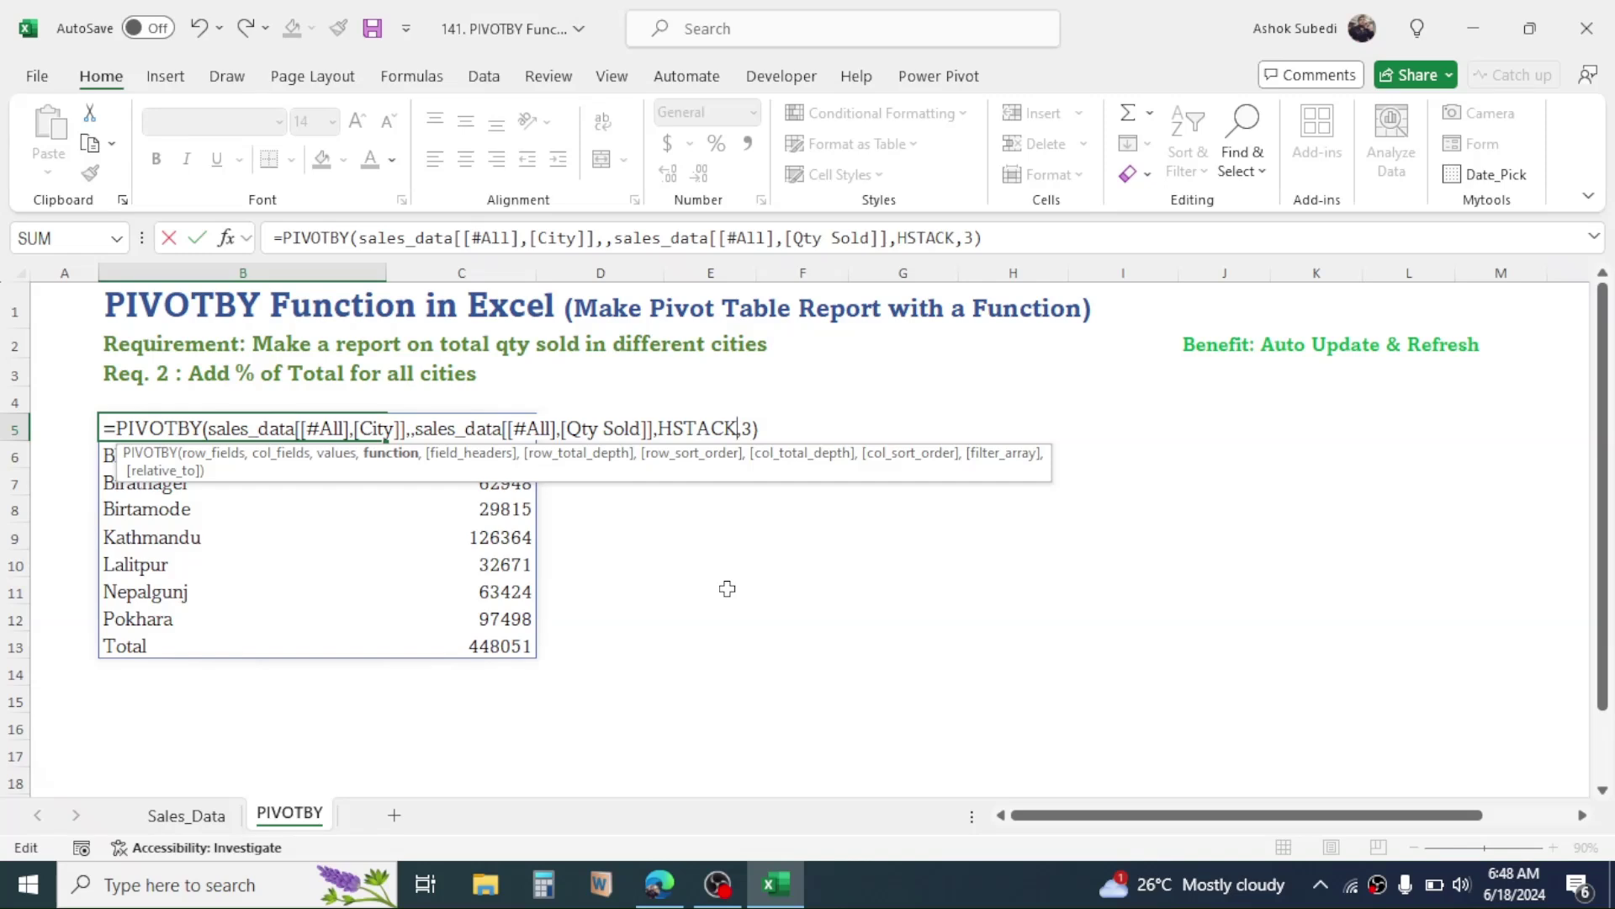
text(()
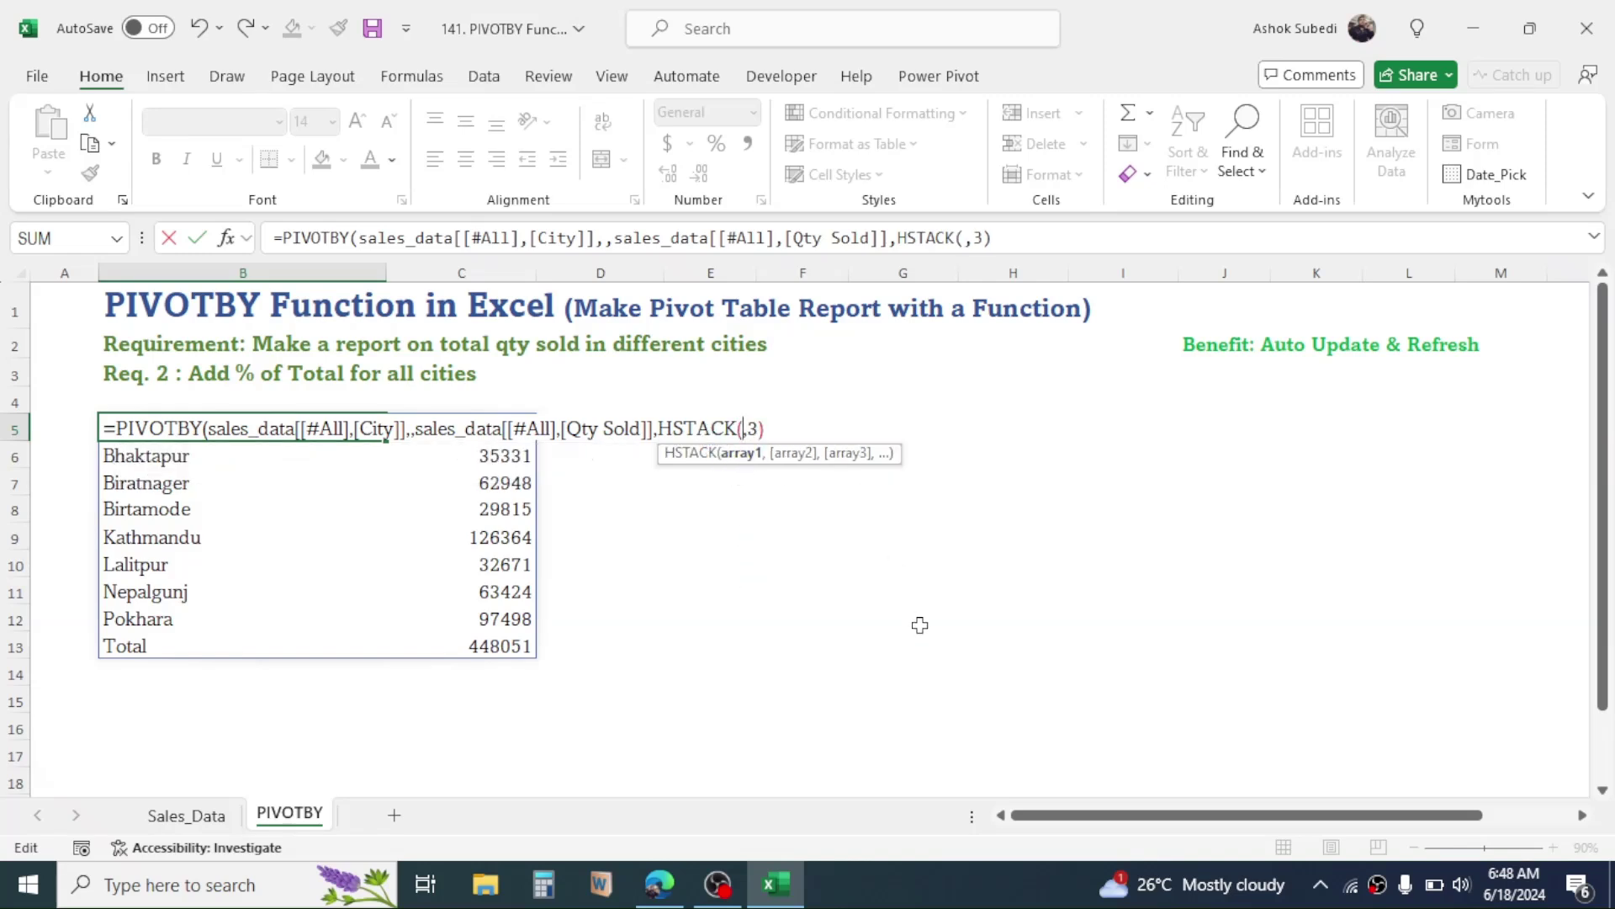
text(SUM)
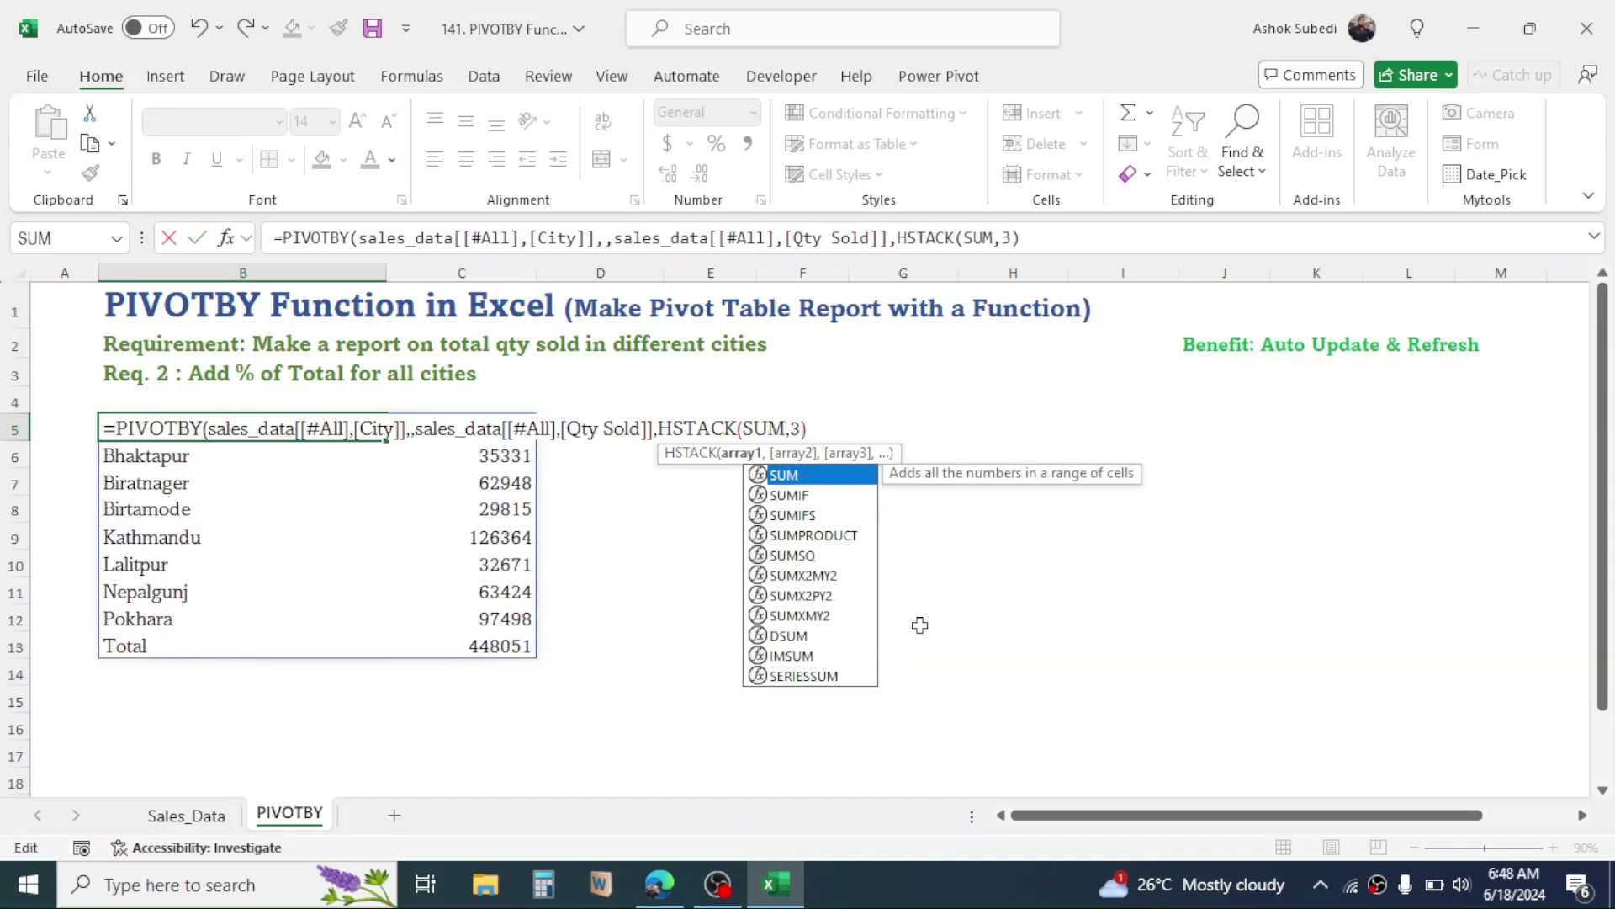
text(,)
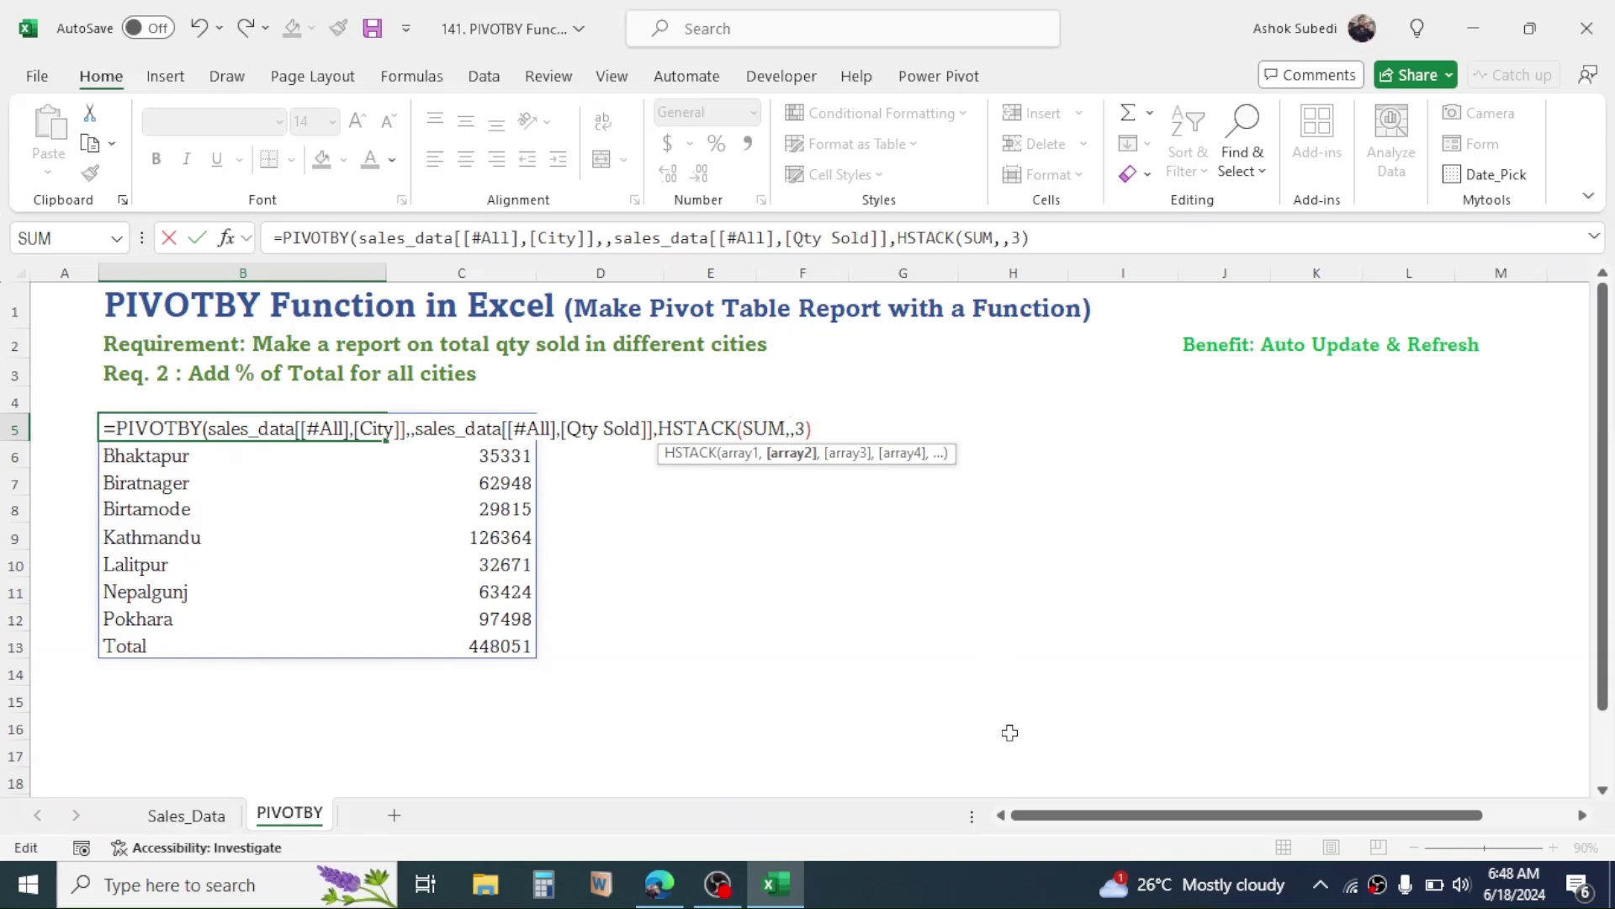
text(PERC)
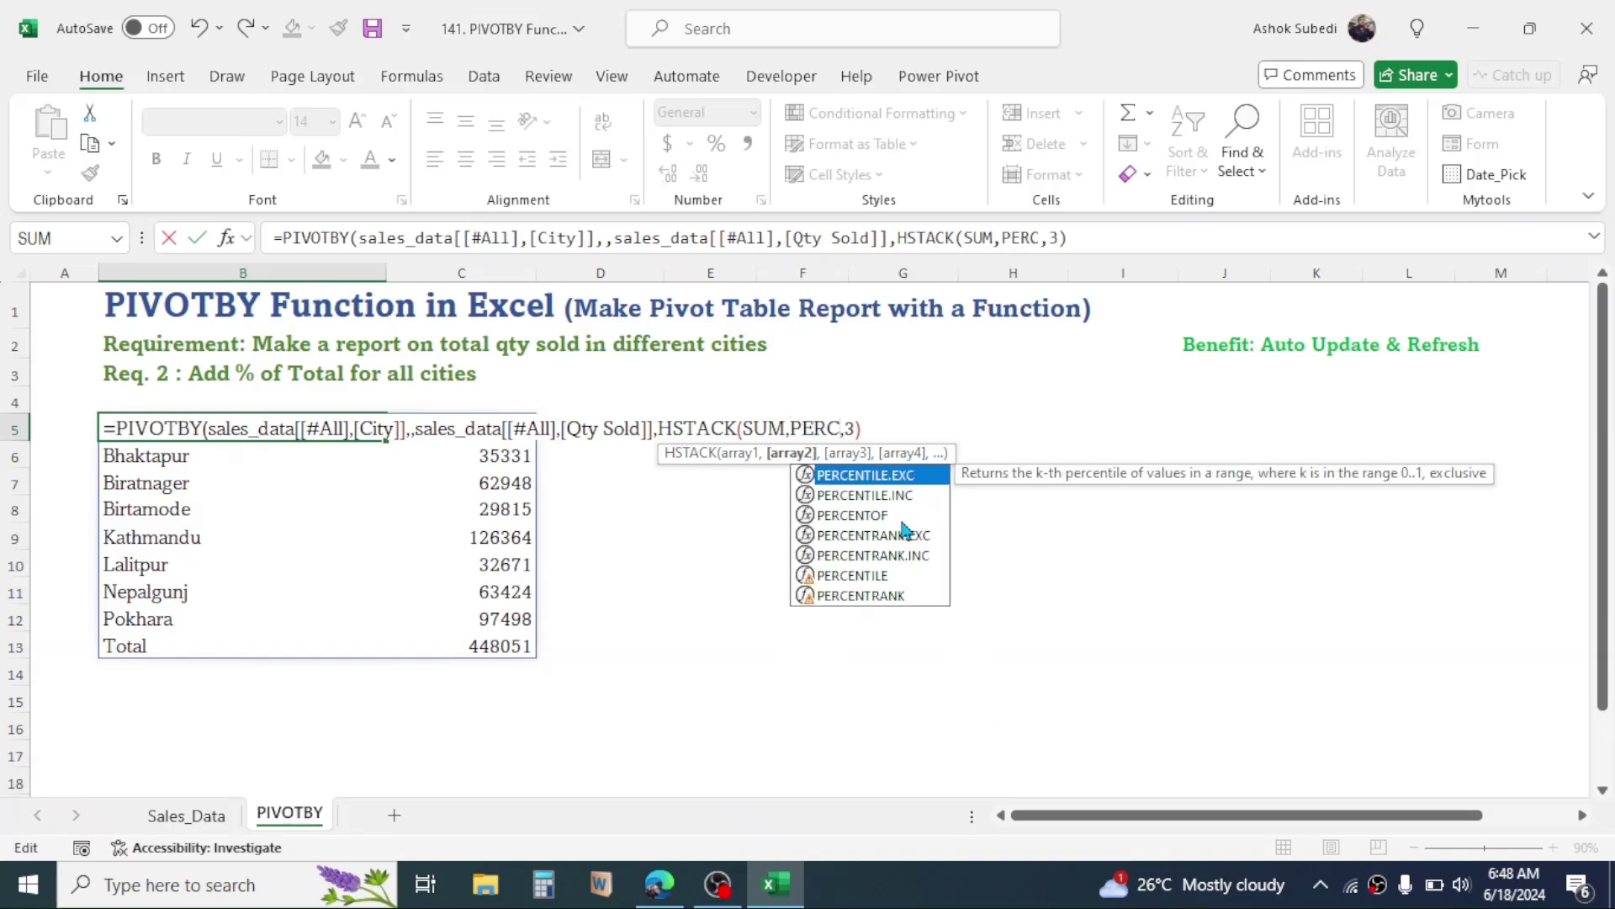
double_click(852, 516)
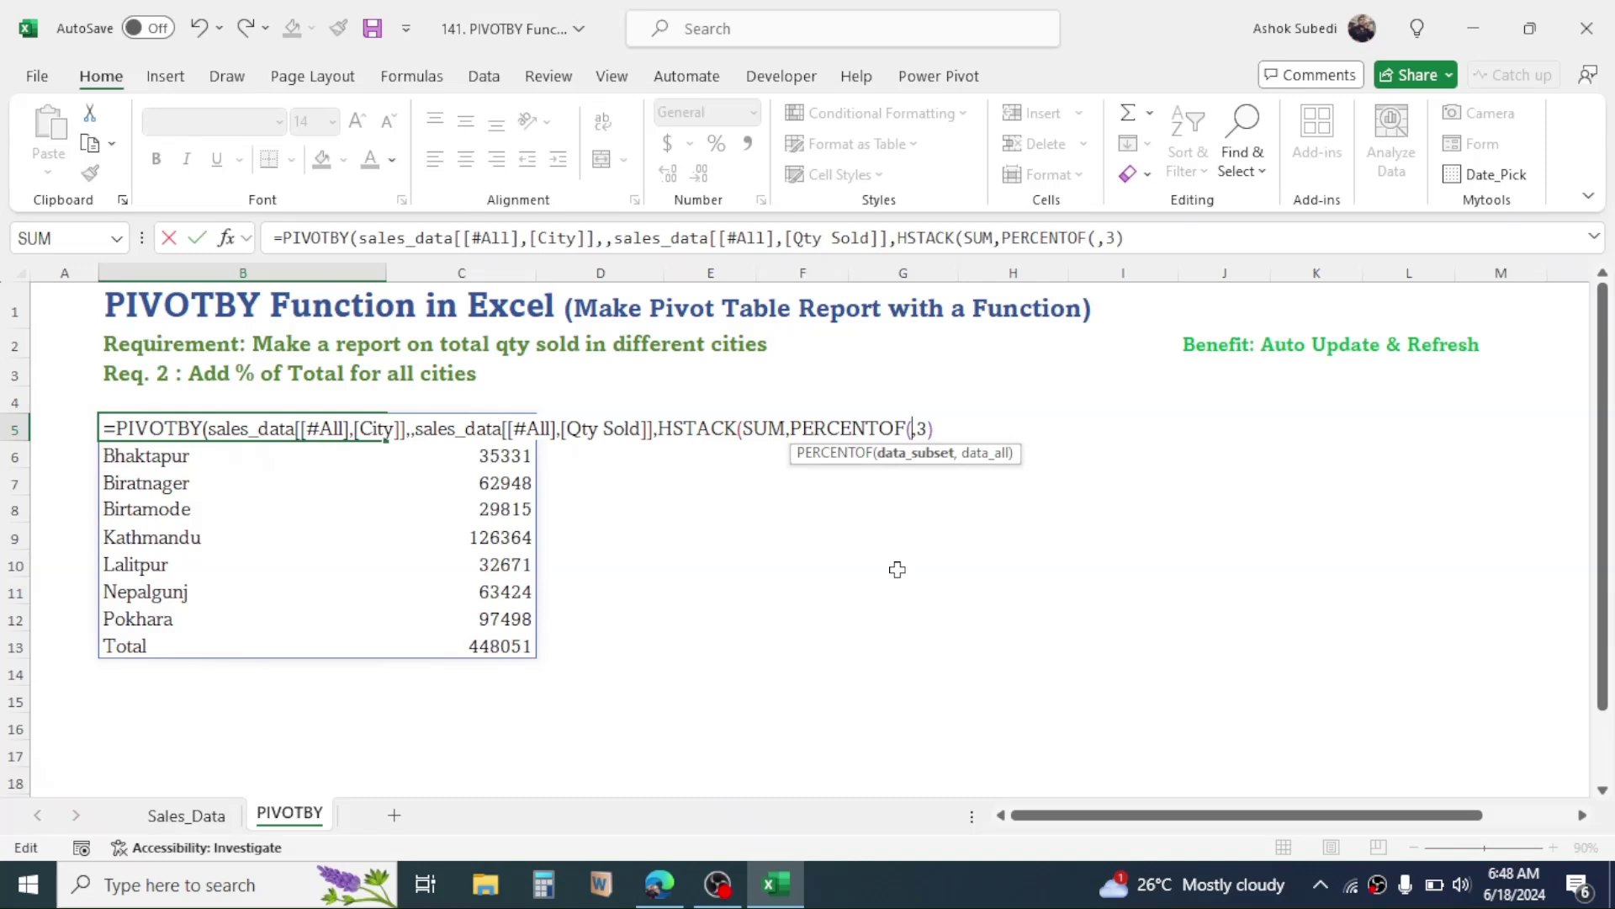
key(BackSpace)
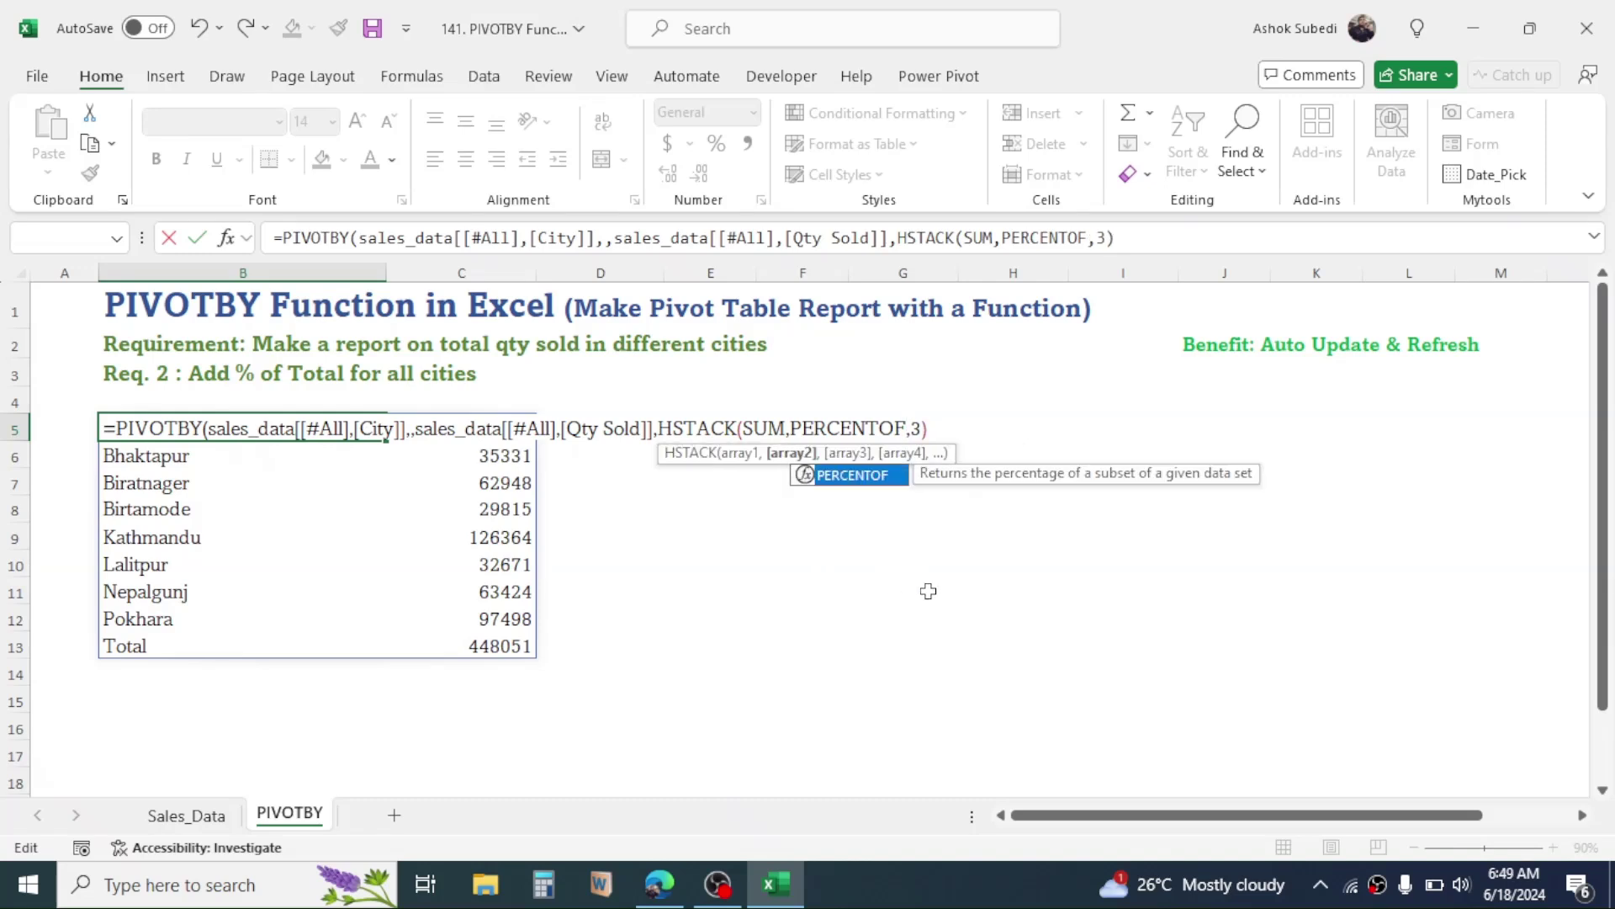
text())
key(Return)
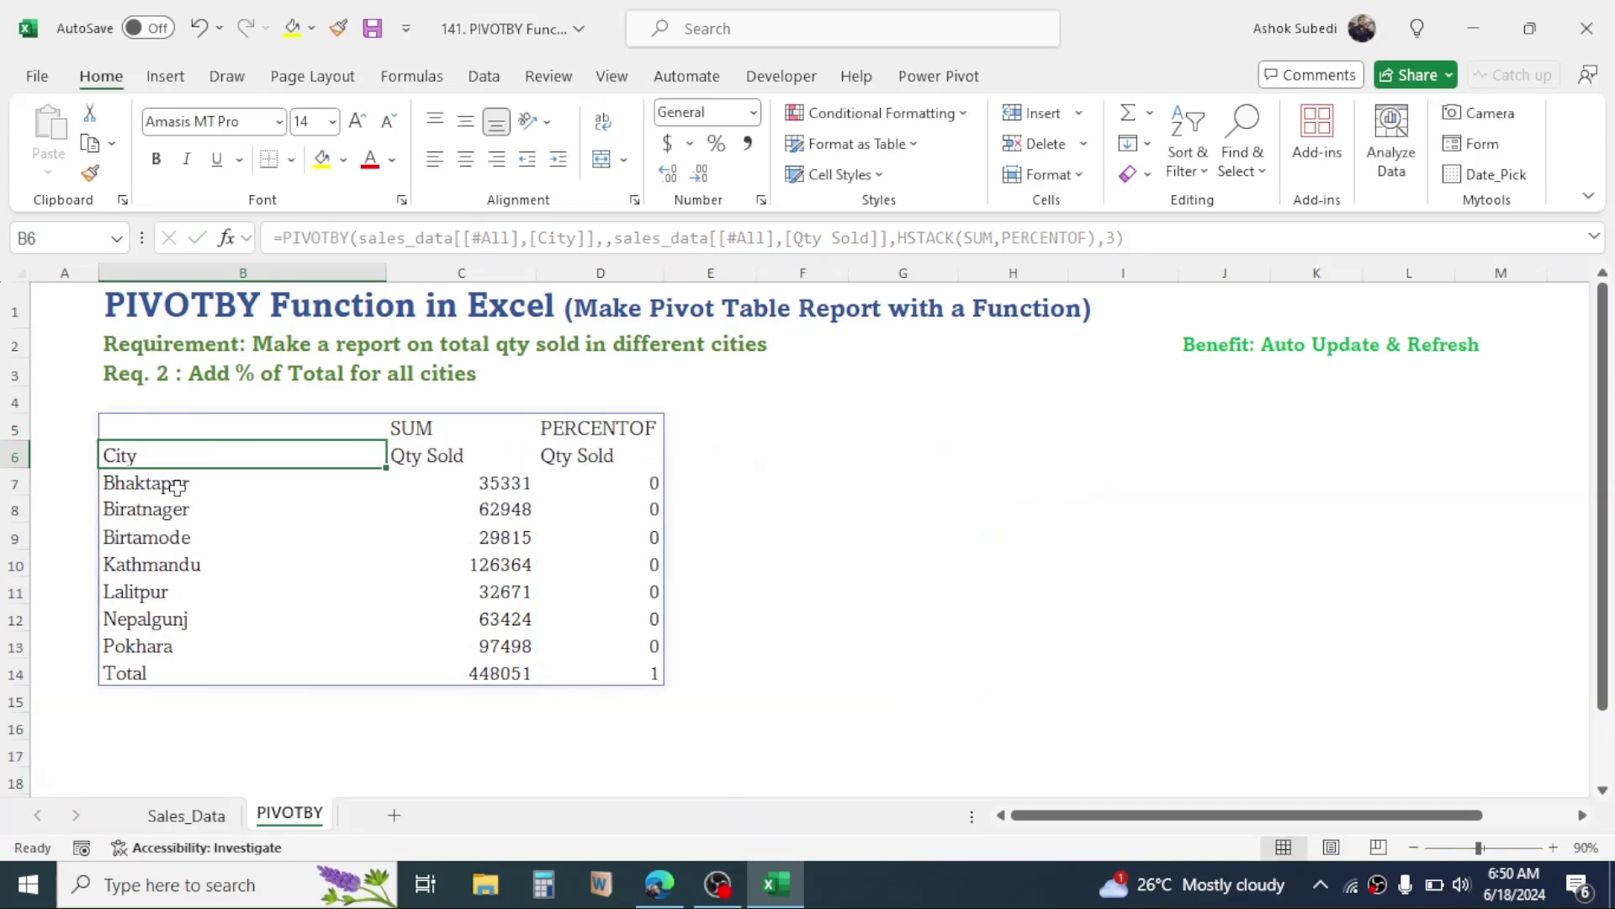
Apply Percent Style to the PERCENTOF values in D7:D14.
drag(484, 492, 458, 593)
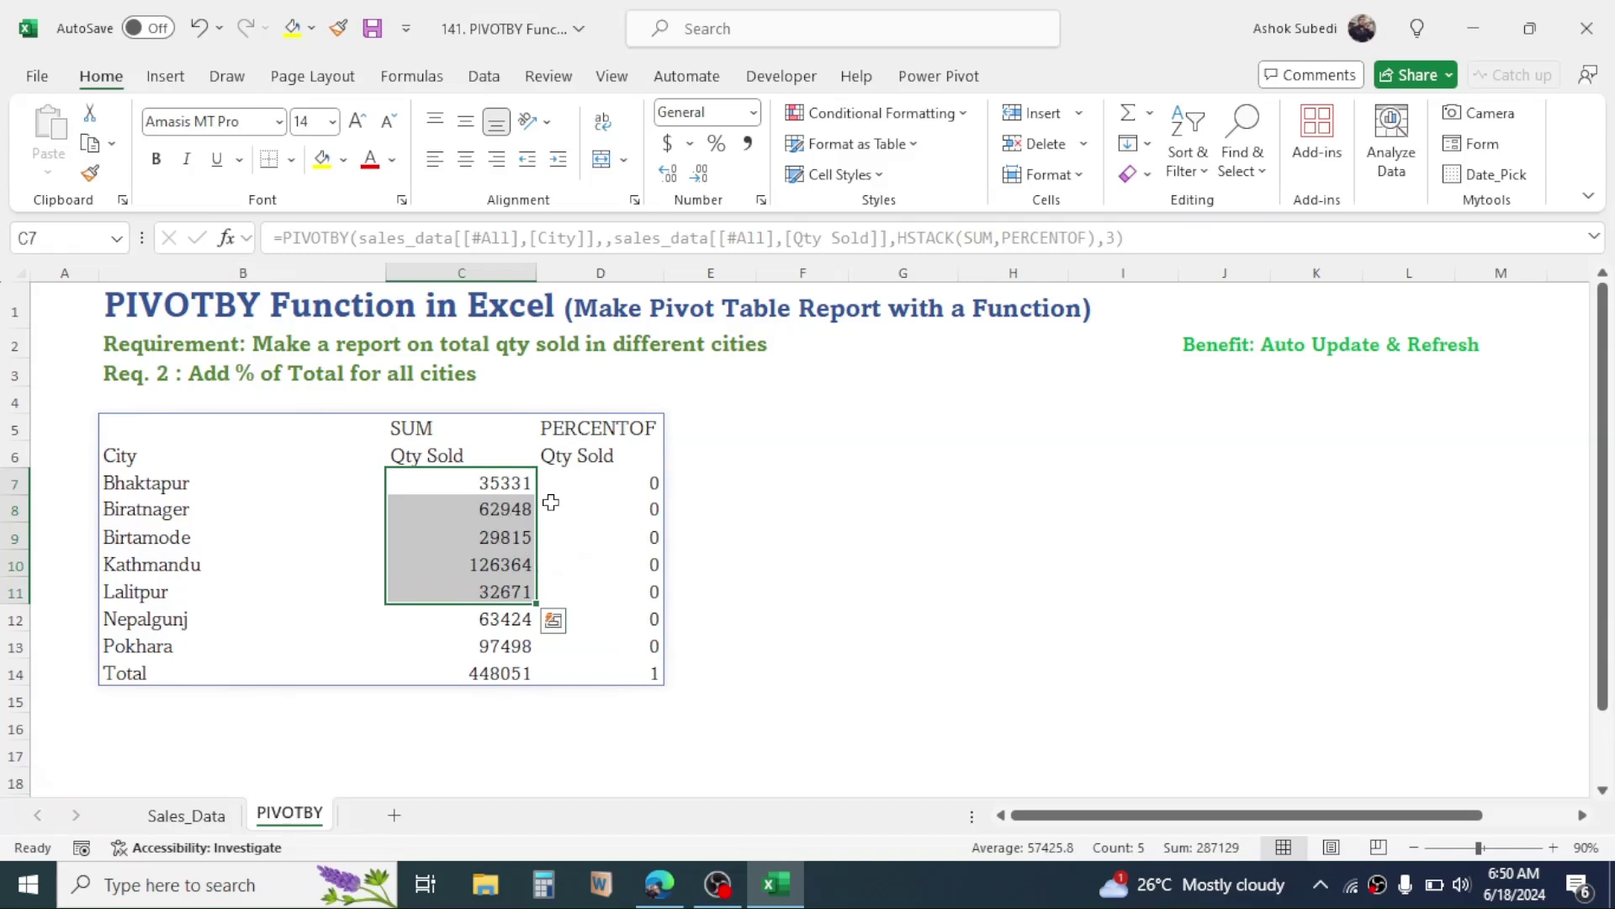
click(634, 480)
drag(633, 481, 652, 673)
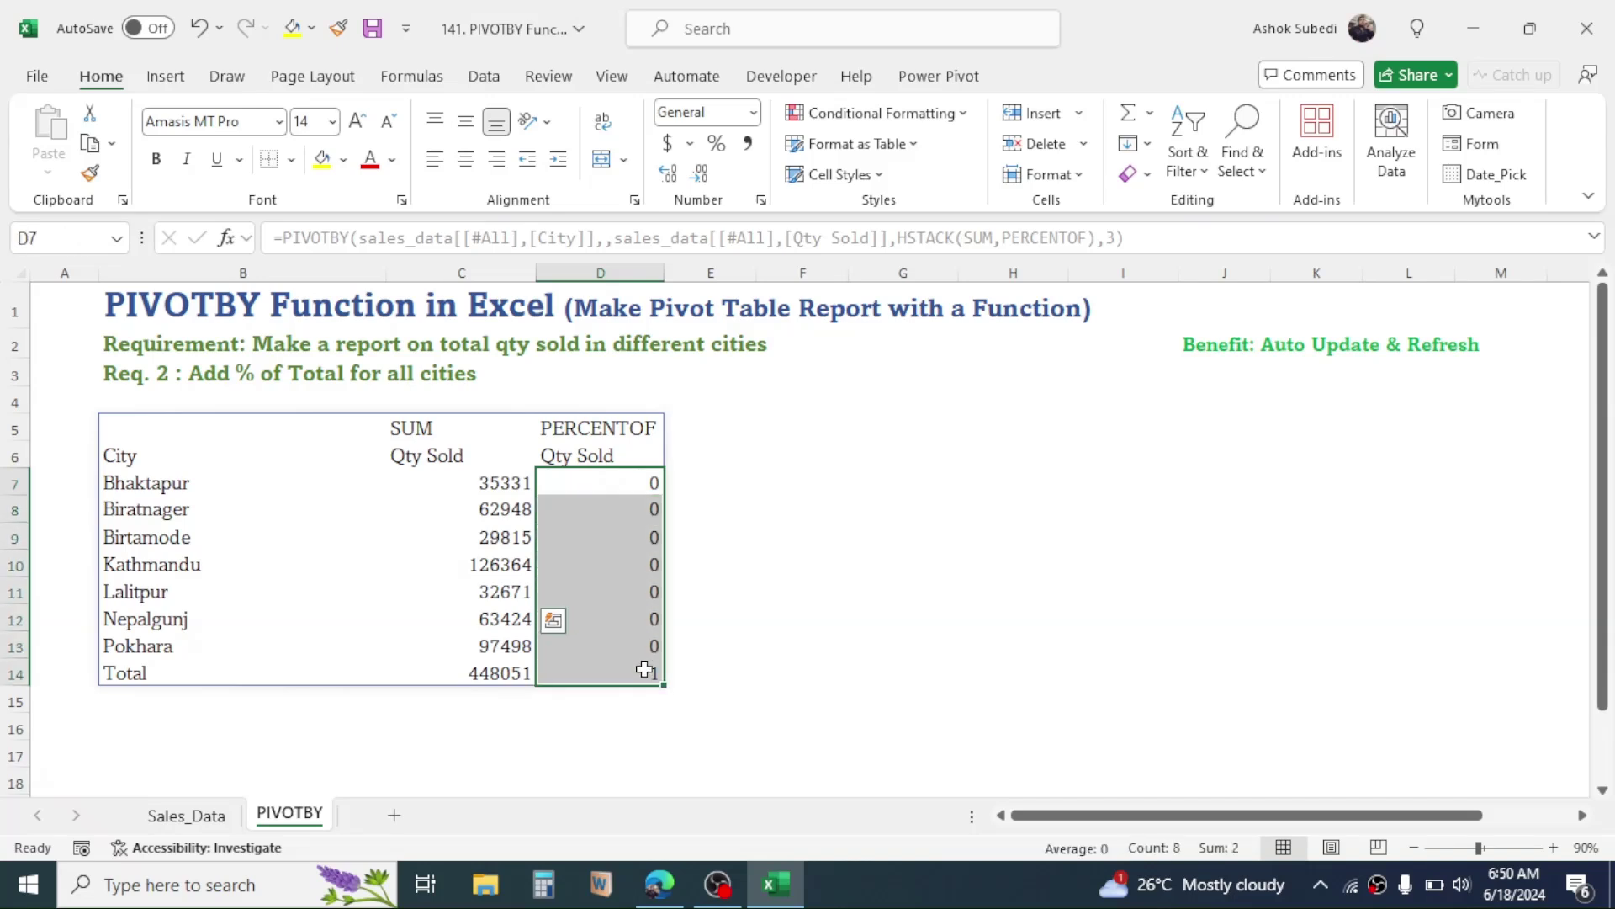
click(717, 145)
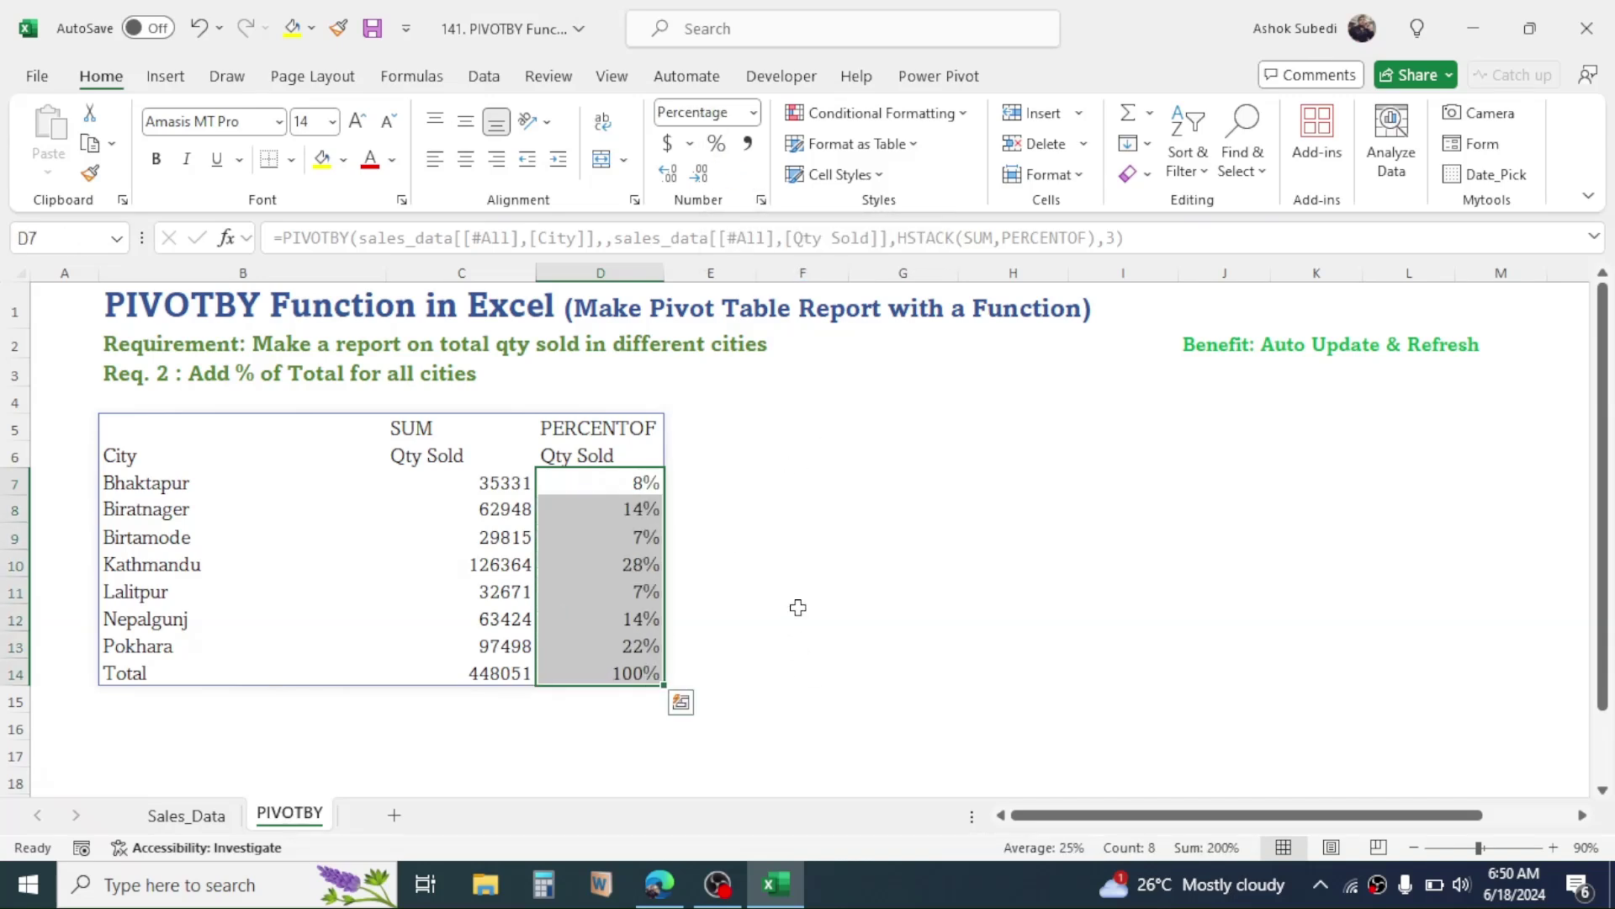
click(816, 555)
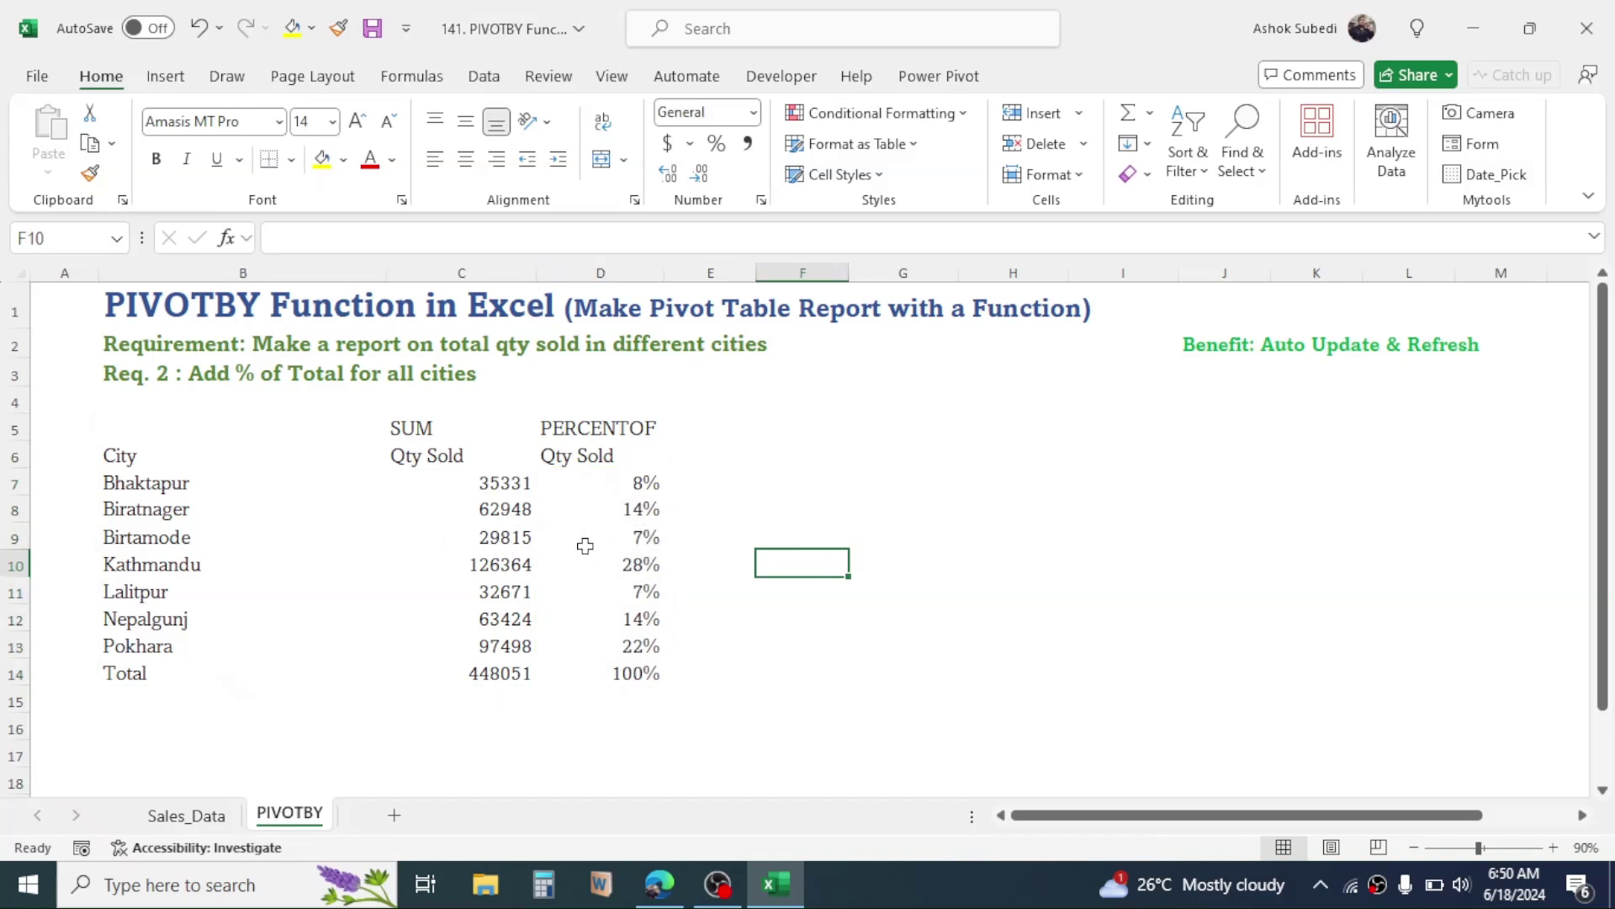
click(510, 485)
click(510, 510)
click(512, 539)
click(525, 589)
drag(635, 482, 620, 574)
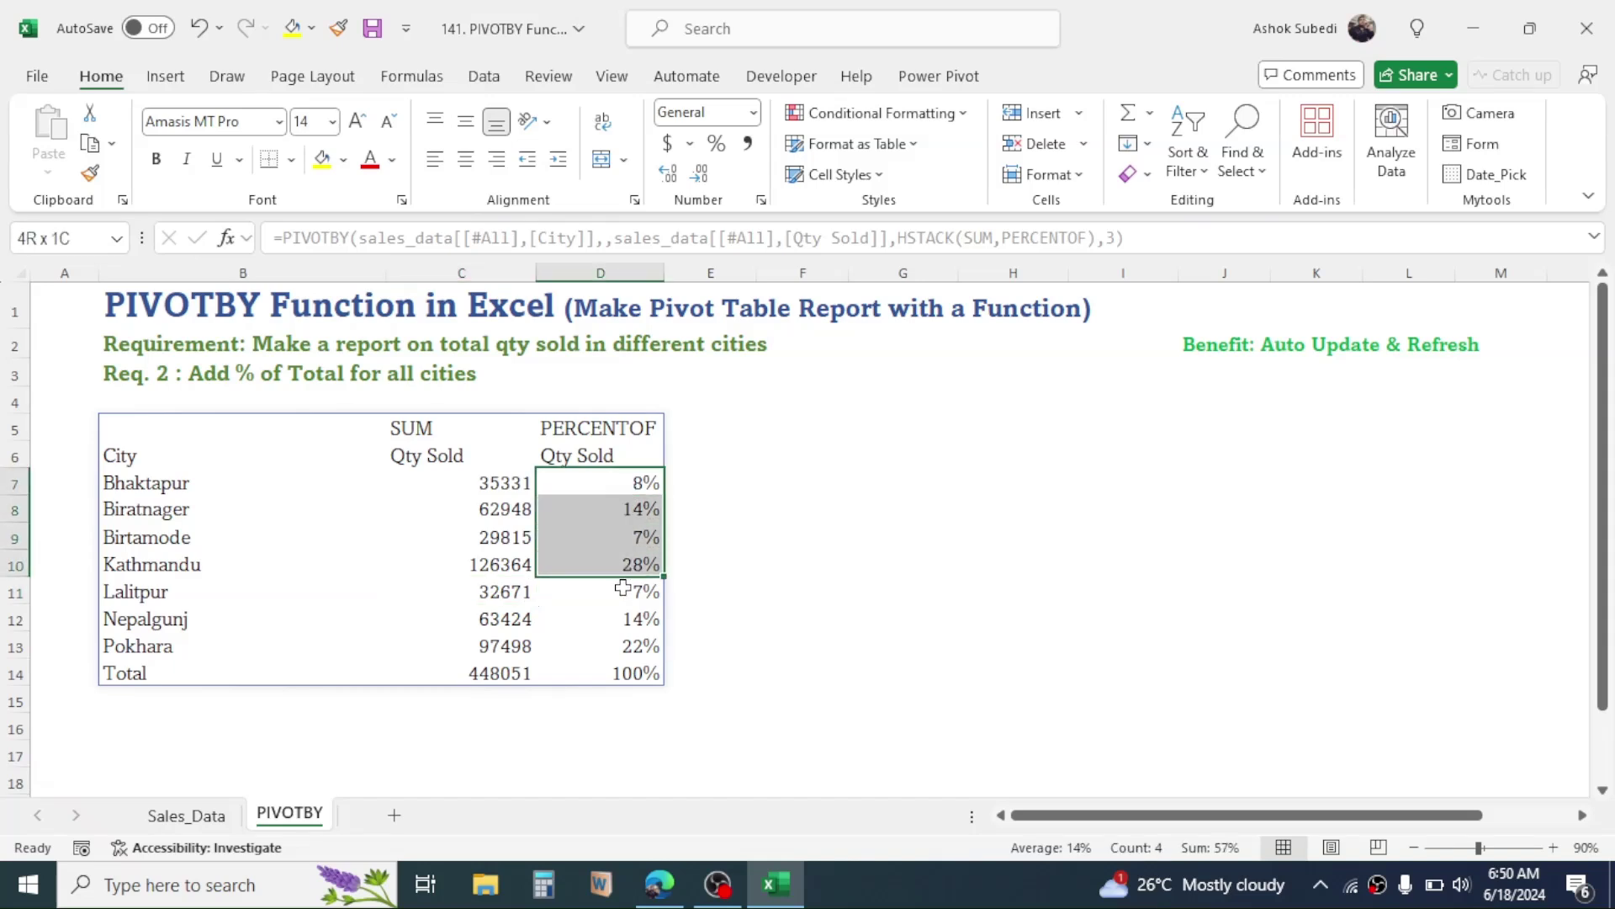
click(520, 721)
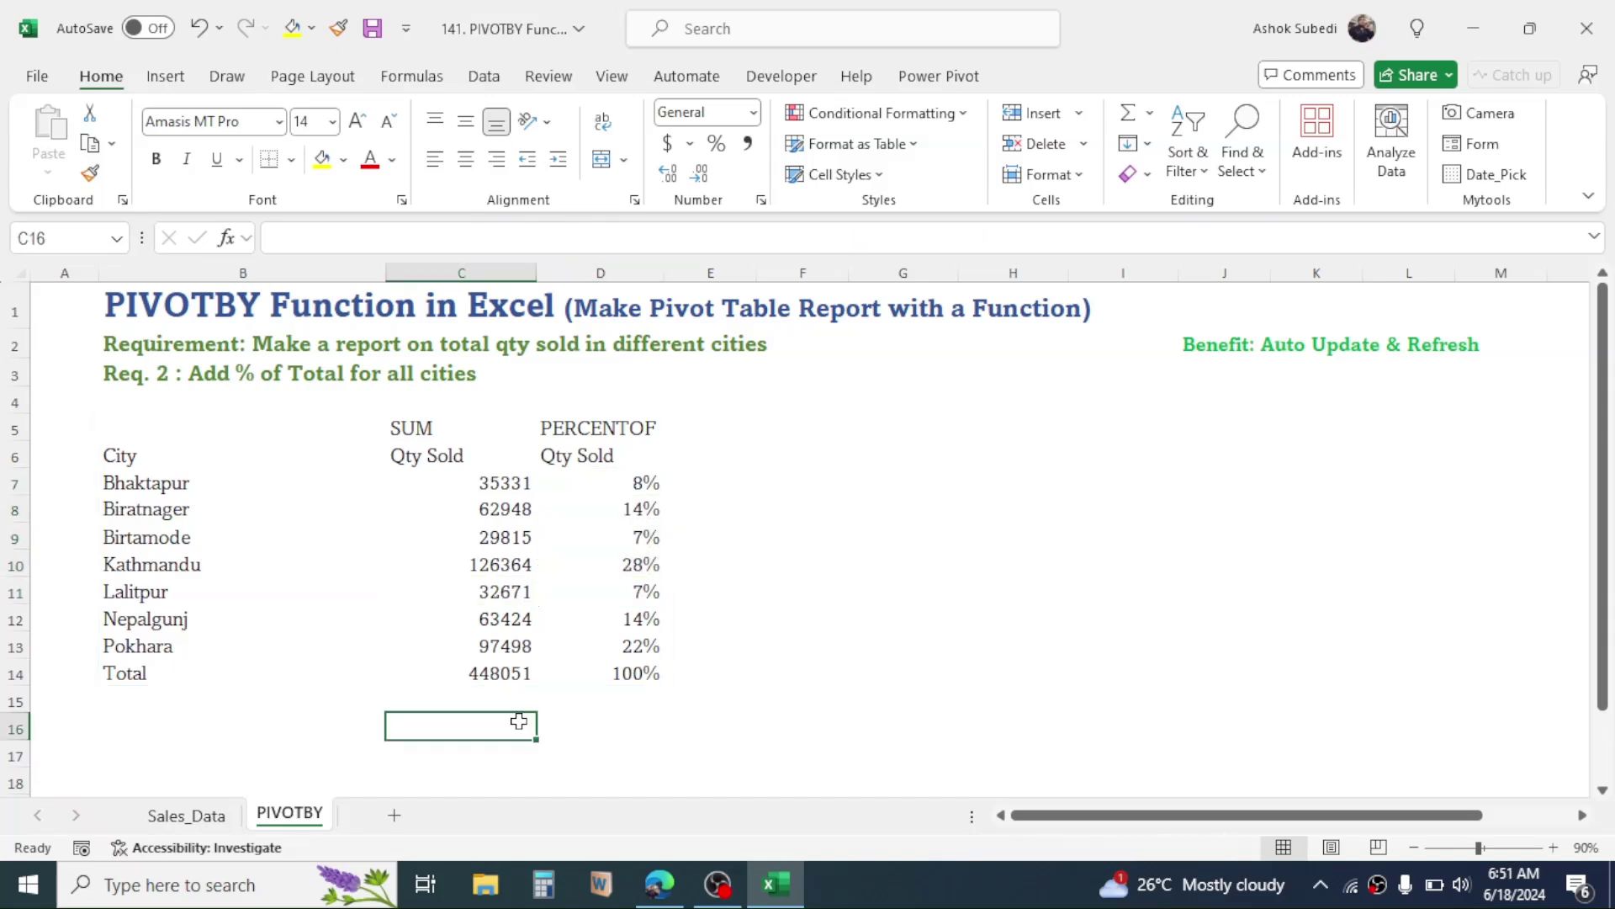